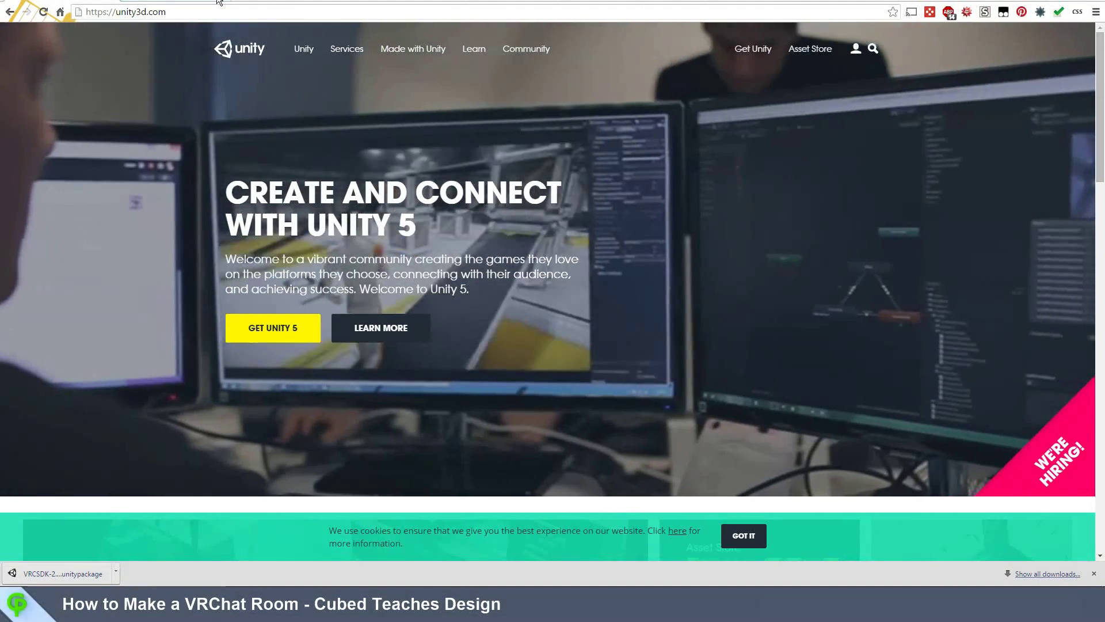
# Step: Switch Chrome to the VRChat download page listing Client 0.9.0 and SDK 2015.09.21
pyautogui.click(219, 2)
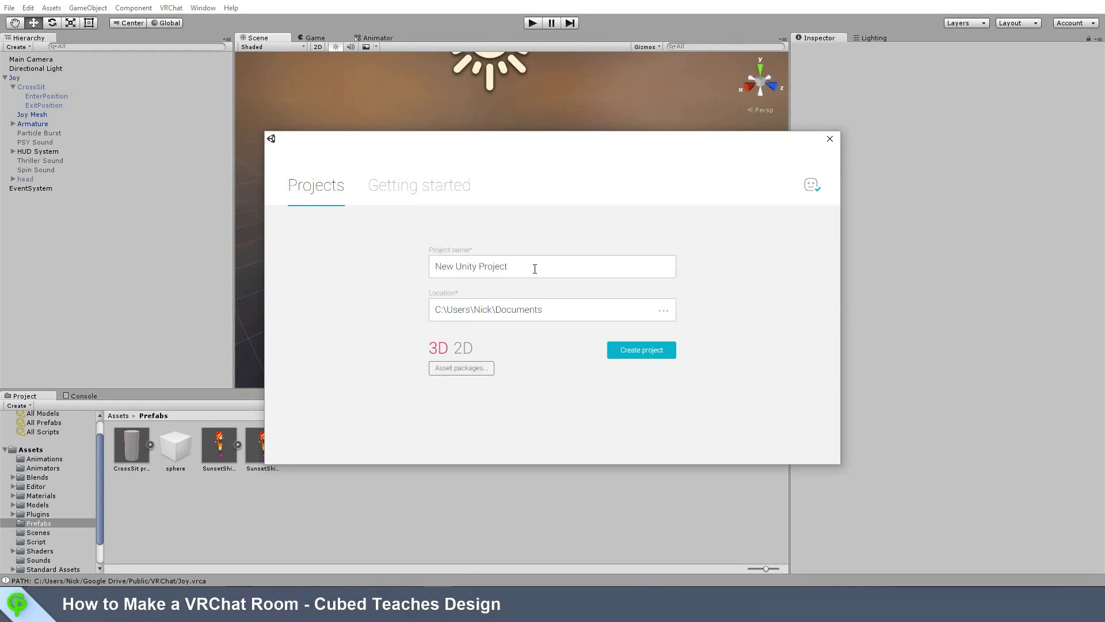
# Step: Create a new Unity project named vrchattutorial
pyautogui.tripleClick(534, 268)
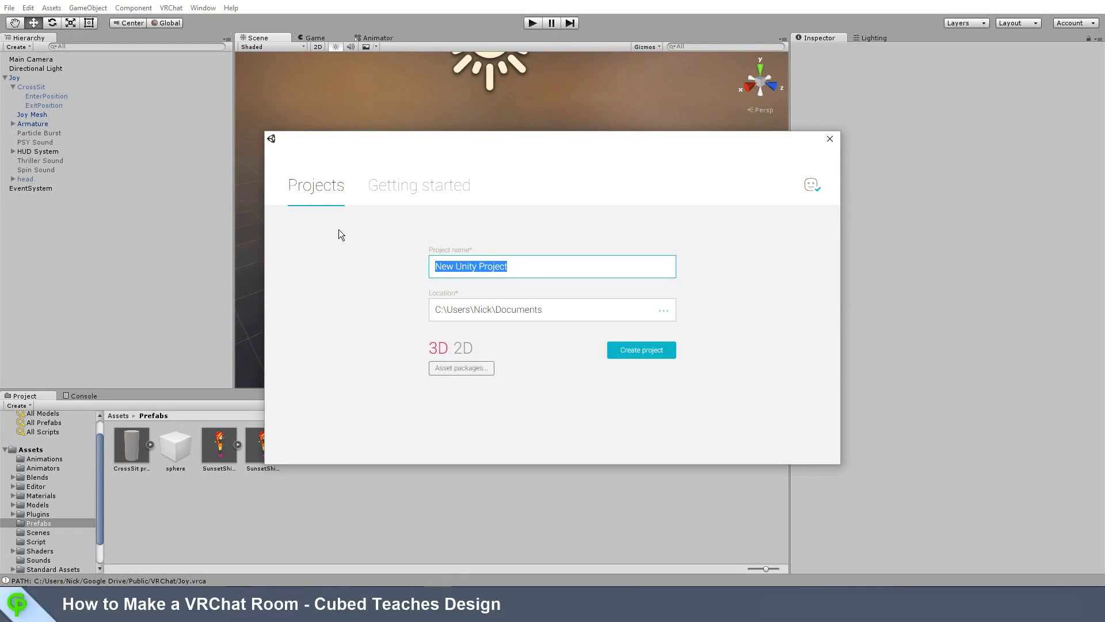
pyautogui.write('vrchat')
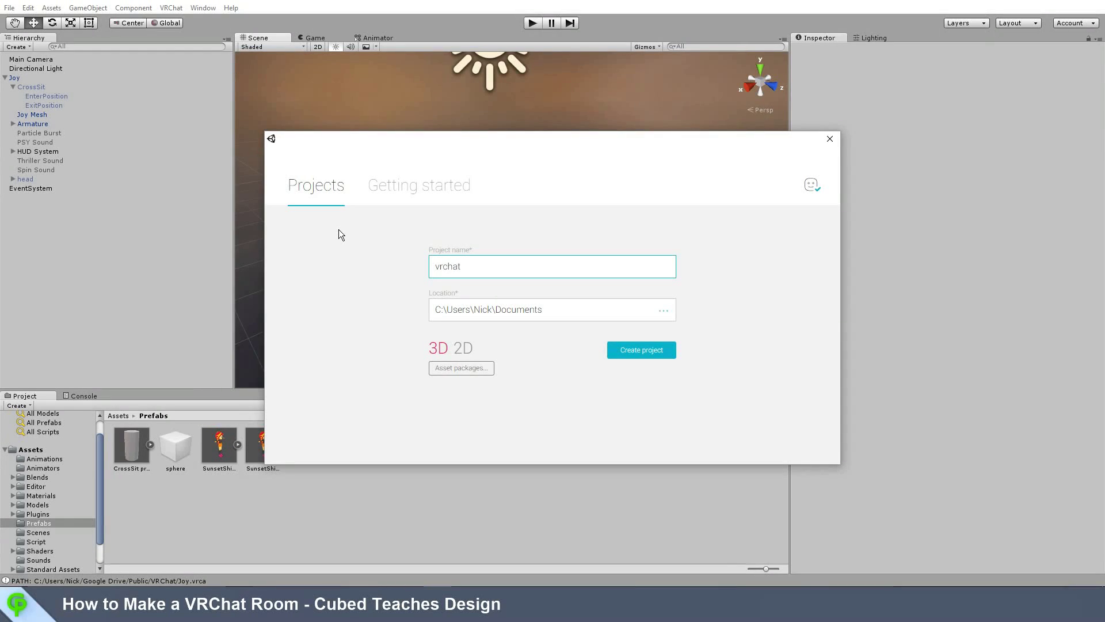
pyautogui.write('tutorial')
pyautogui.click(626, 356)
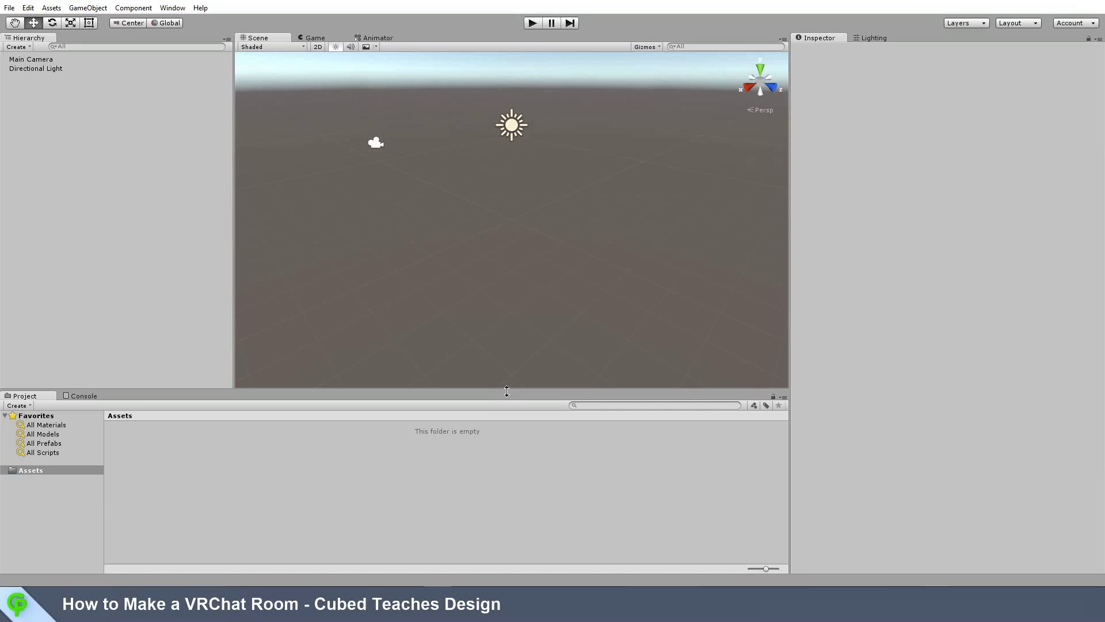
# Step: Open the downloaded VRCSDK-2015.09.21 unitypackage from Chrome's download bar
pyautogui.moveTo(352, 610)
pyautogui.click(352, 550)
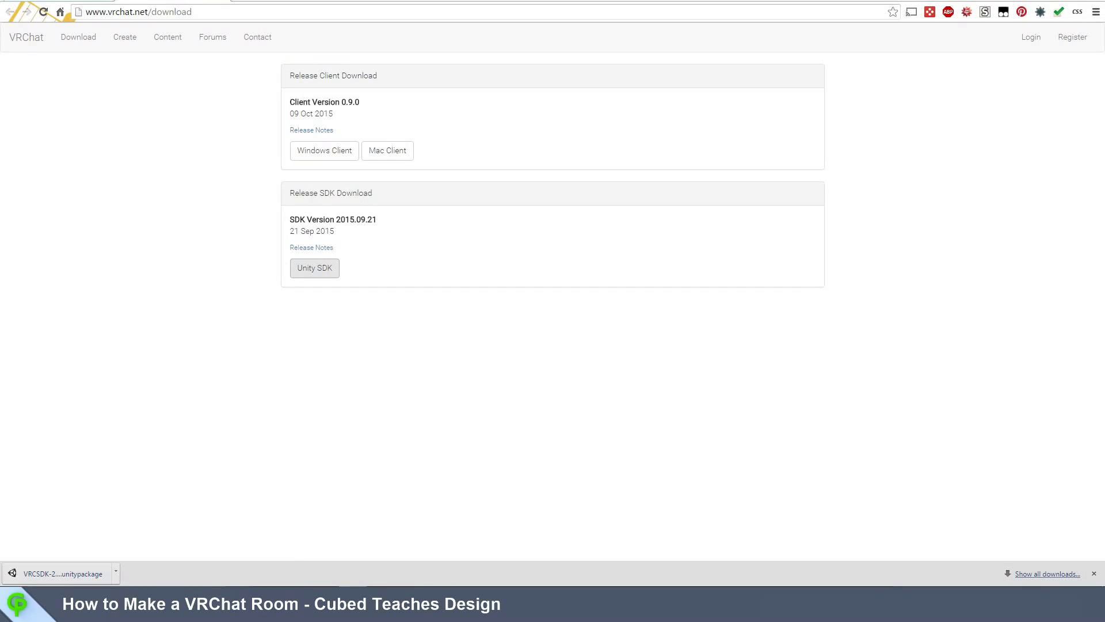
pyautogui.click(53, 568)
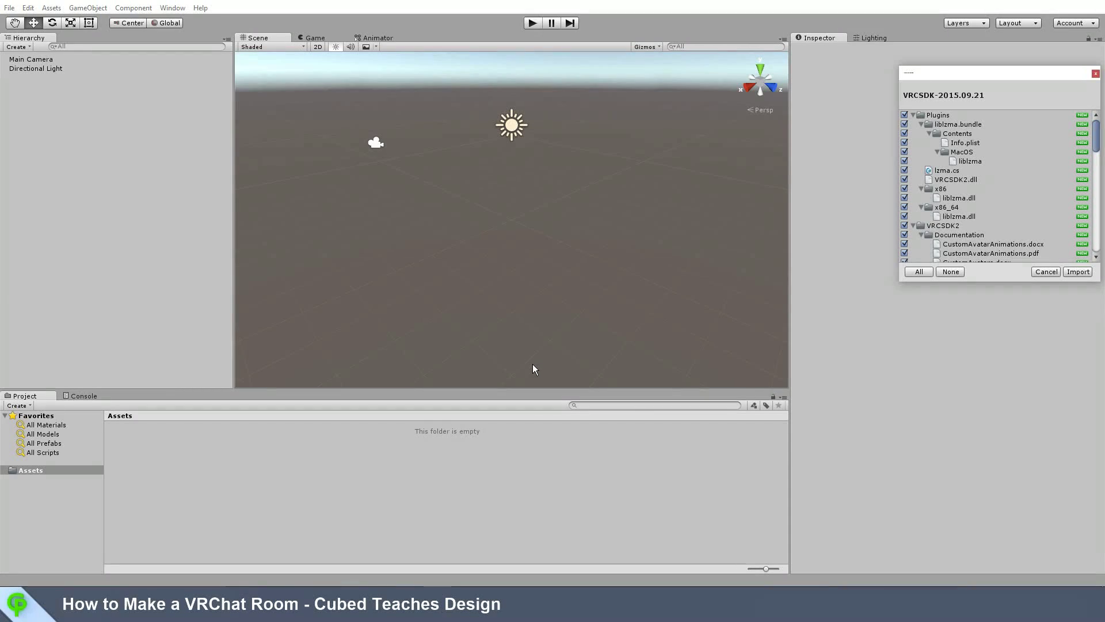
# Step: Import all VRCSDK-2015.09.21 files, adding Plugins and VRCSDK2 folders to Assets
pyautogui.click(1078, 271)
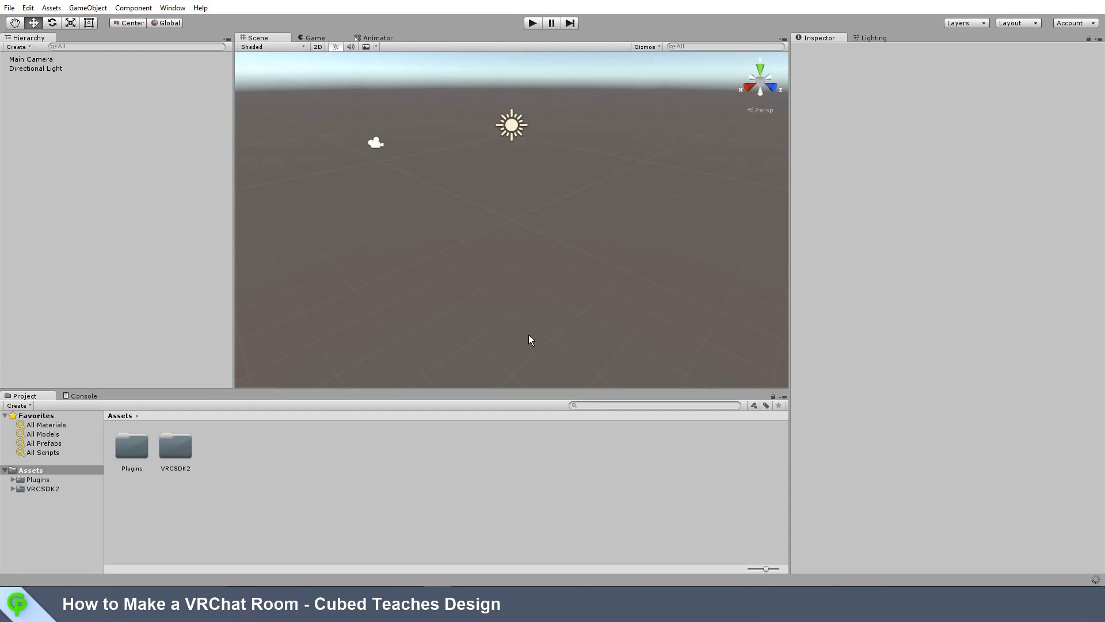
# Step: Open the CustomEnvironment scene from VRCSDK2 > Examples and look around the blue sample room
pyautogui.doubleClick(167, 453)
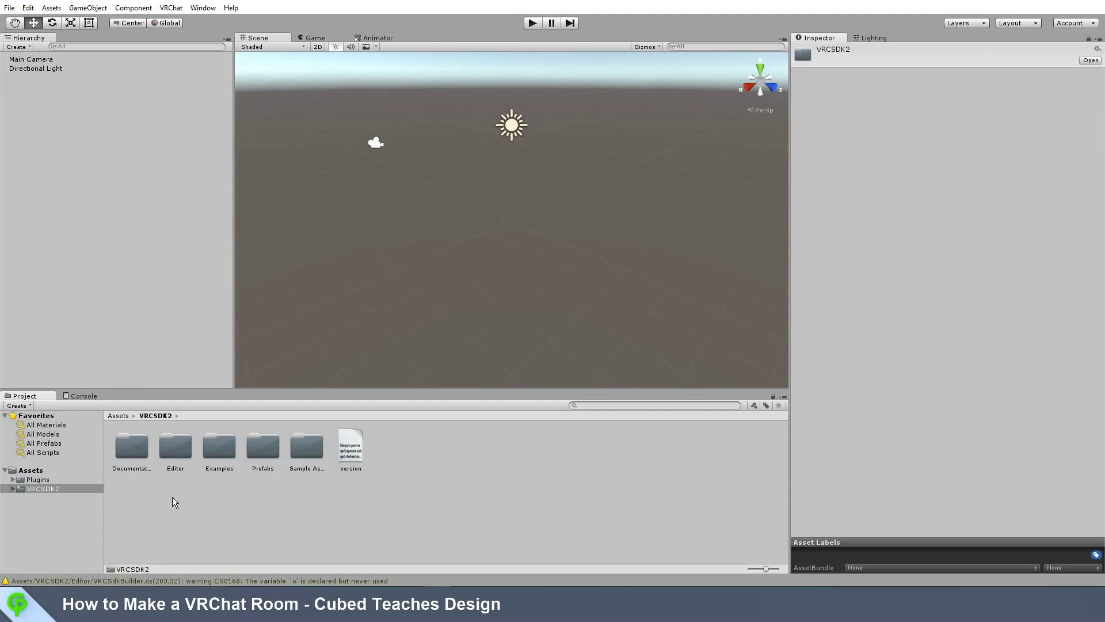
pyautogui.click(228, 489)
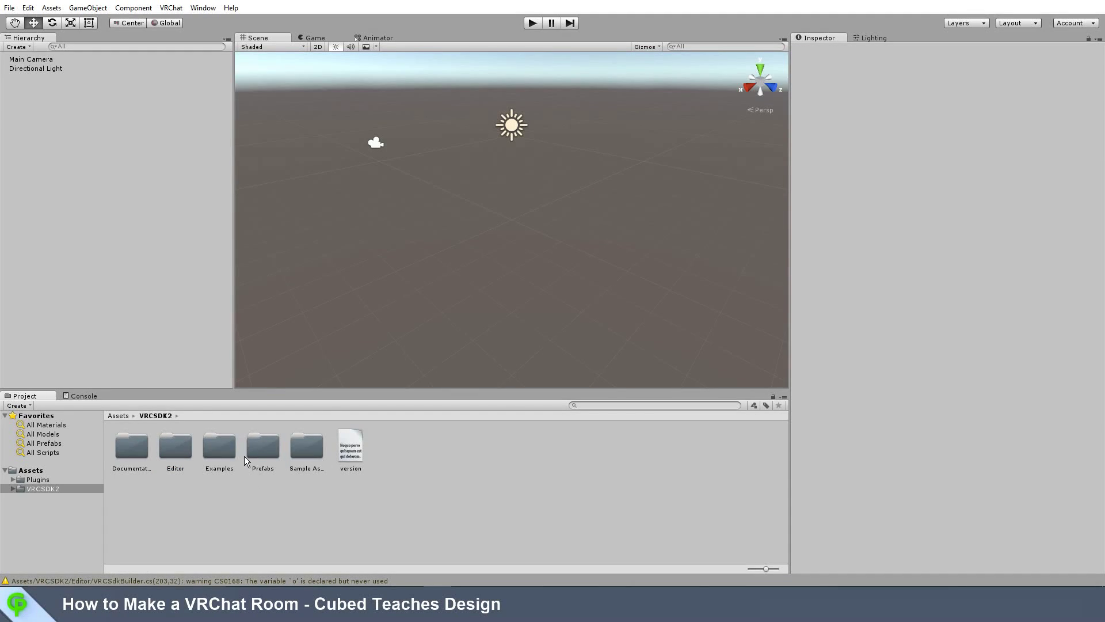
pyautogui.doubleClick(223, 451)
pyautogui.click(223, 450)
pyautogui.click(167, 446)
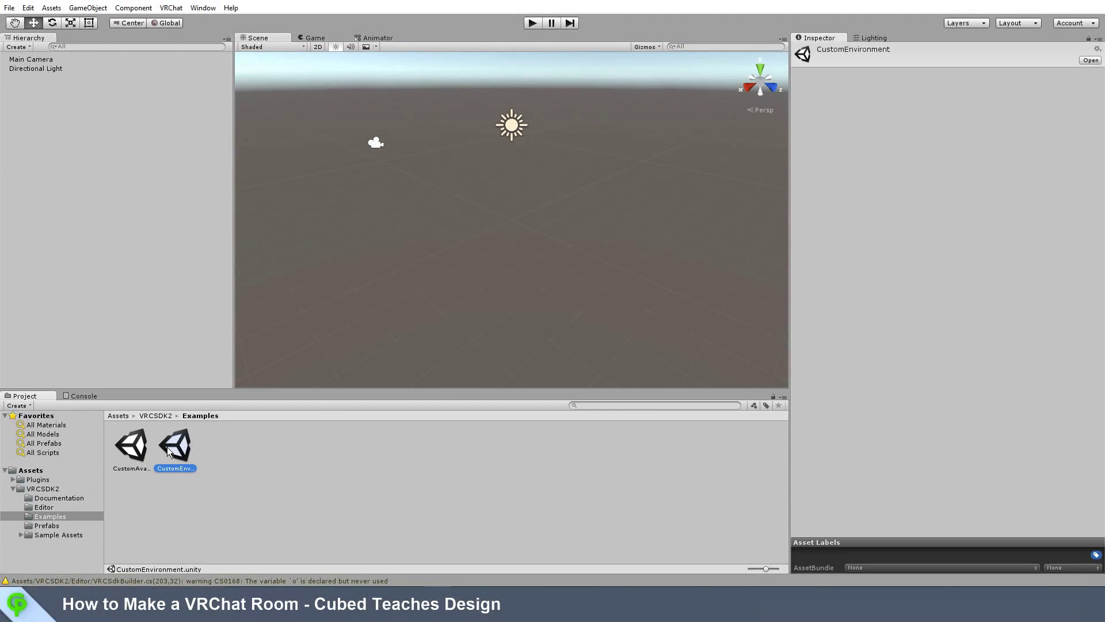
pyautogui.doubleClick(167, 447)
pyautogui.moveTo(395, 268); pyautogui.dragTo(364, 281, button='right')
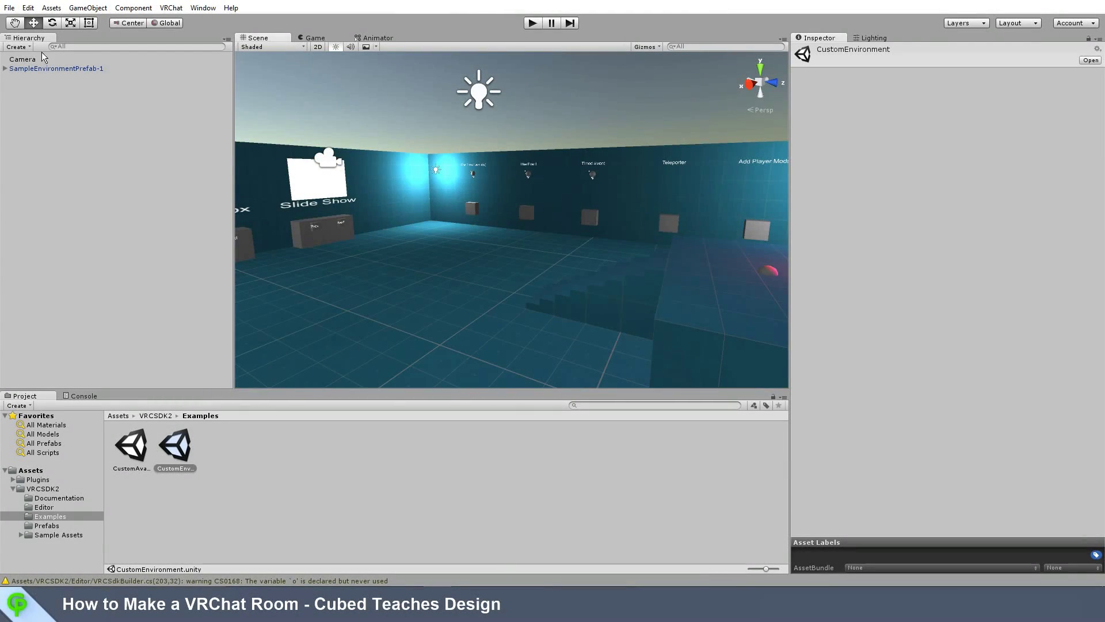
pyautogui.click(10, 8)
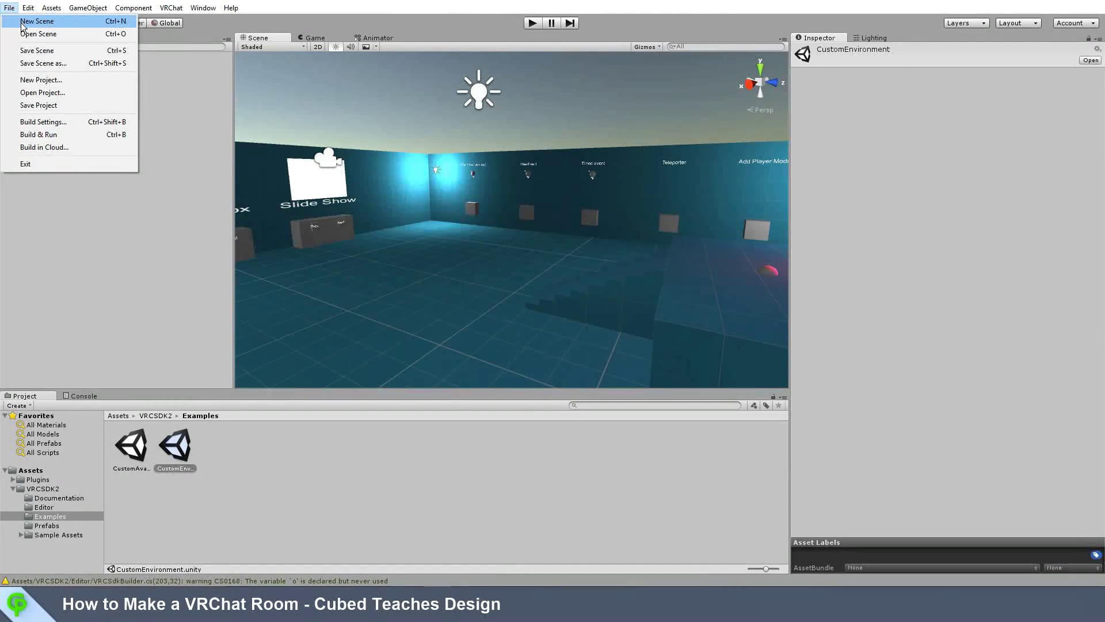
# Step: Start a new scene containing an empty object named Root
pyautogui.click(36, 21)
pyautogui.rightClick(113, 152)
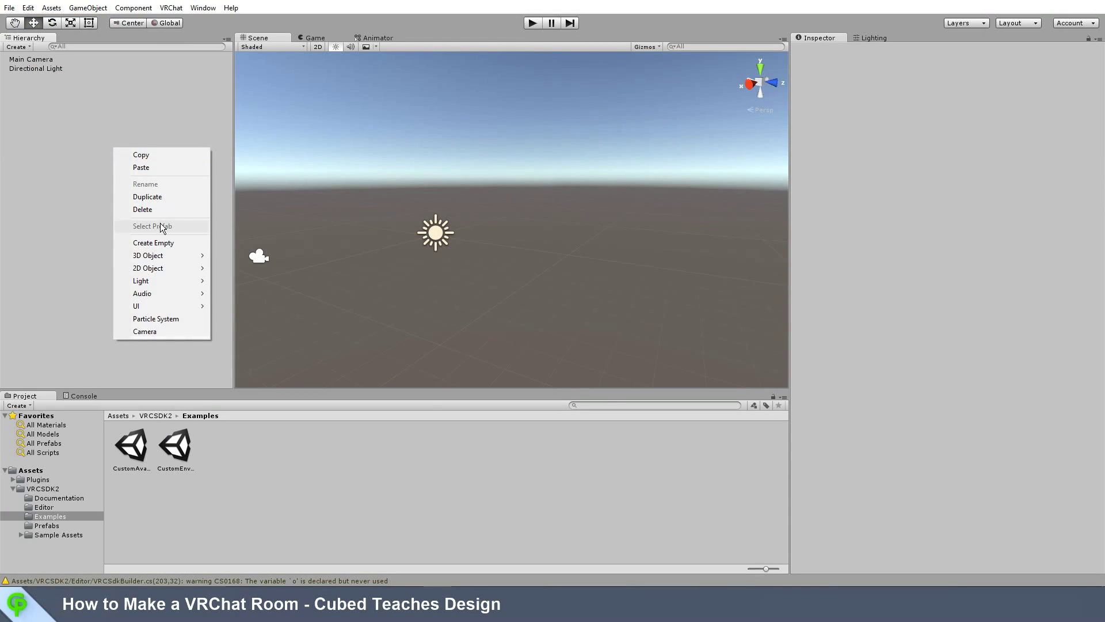
pyautogui.click(154, 243)
pyautogui.click(853, 48)
pyautogui.write('Root')
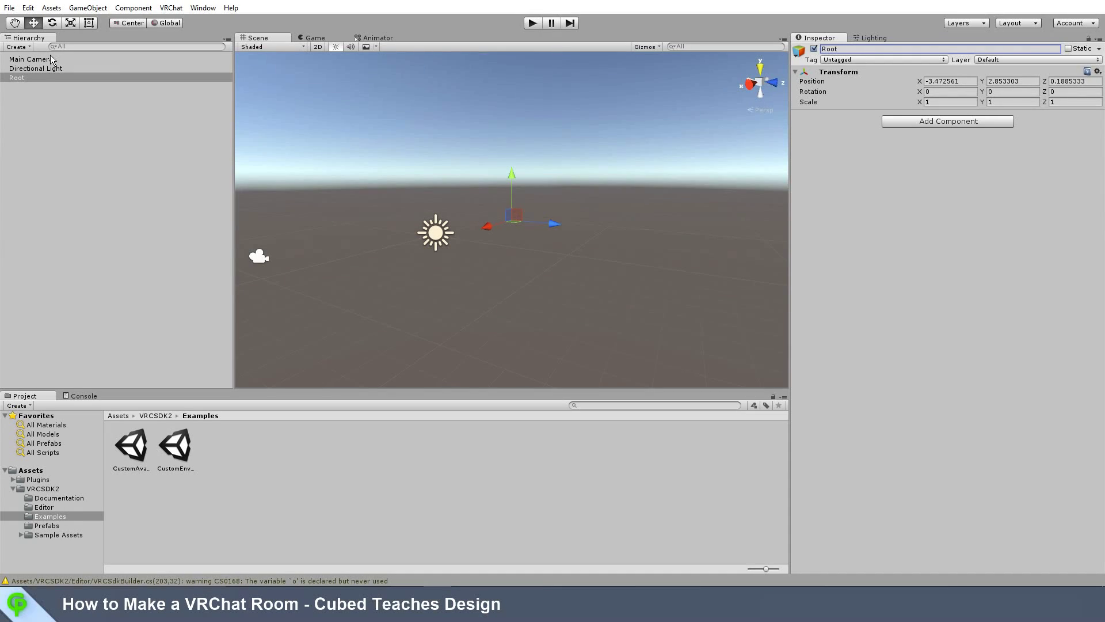
# Step: Add a Plane floor under Root
pyautogui.rightClick(95, 141)
pyautogui.moveTo(175, 249)
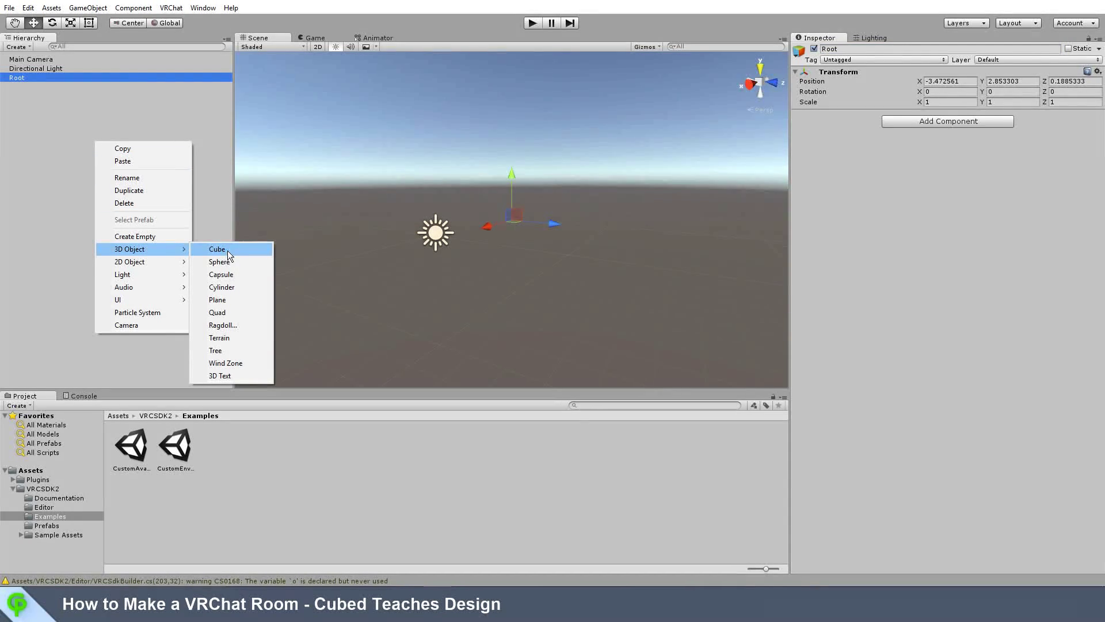
pyautogui.click(235, 299)
pyautogui.keyDown('alt'); pyautogui.moveTo(549, 235); pyautogui.dragTo(421, 257); pyautogui.keyUp('alt')
# Step: Add a Cube on the plane at X -2.67, Y 0.5 and parent the Directional Light to Root
pyautogui.rightClick(53, 132)
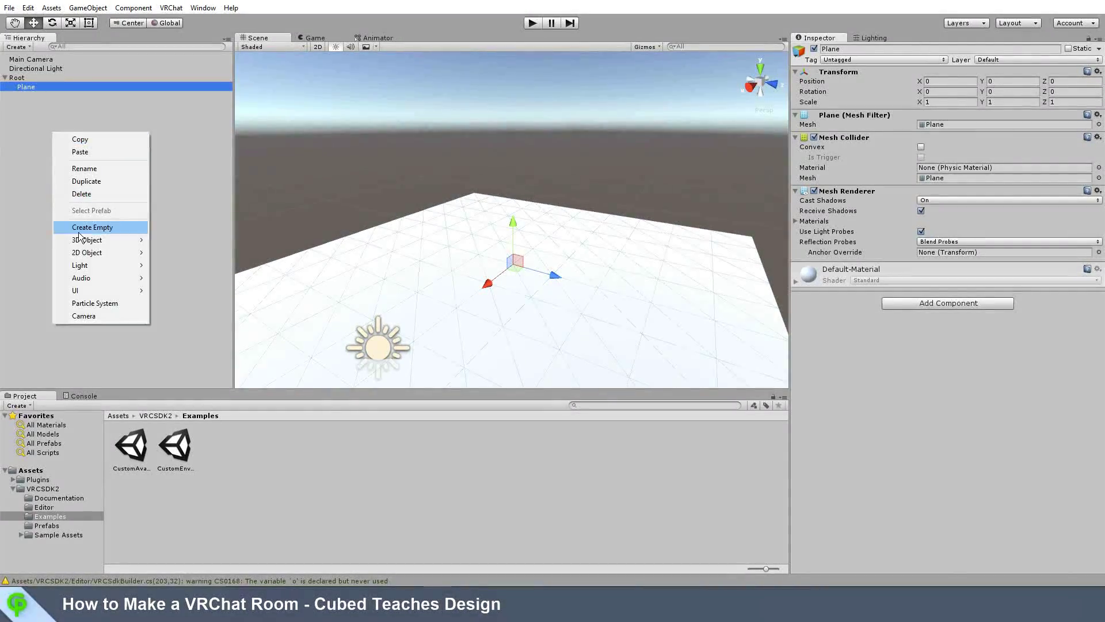
pyautogui.moveTo(86, 239)
pyautogui.click(180, 240)
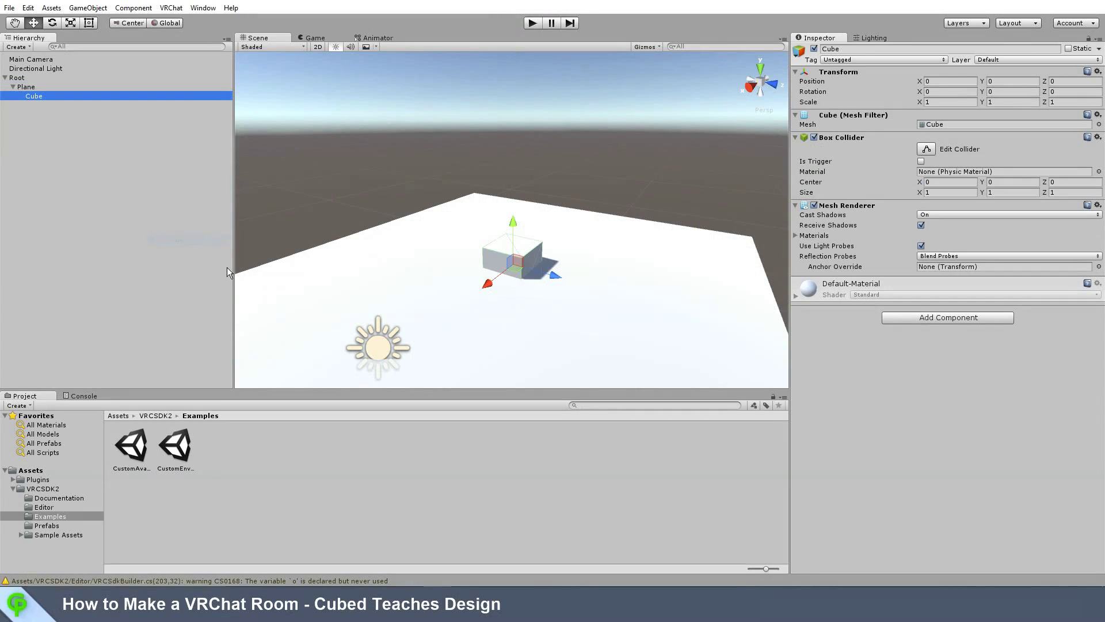
pyautogui.moveTo(515, 218); pyautogui.dragTo(516, 200)
pyautogui.moveTo(494, 261); pyautogui.dragTo(482, 281)
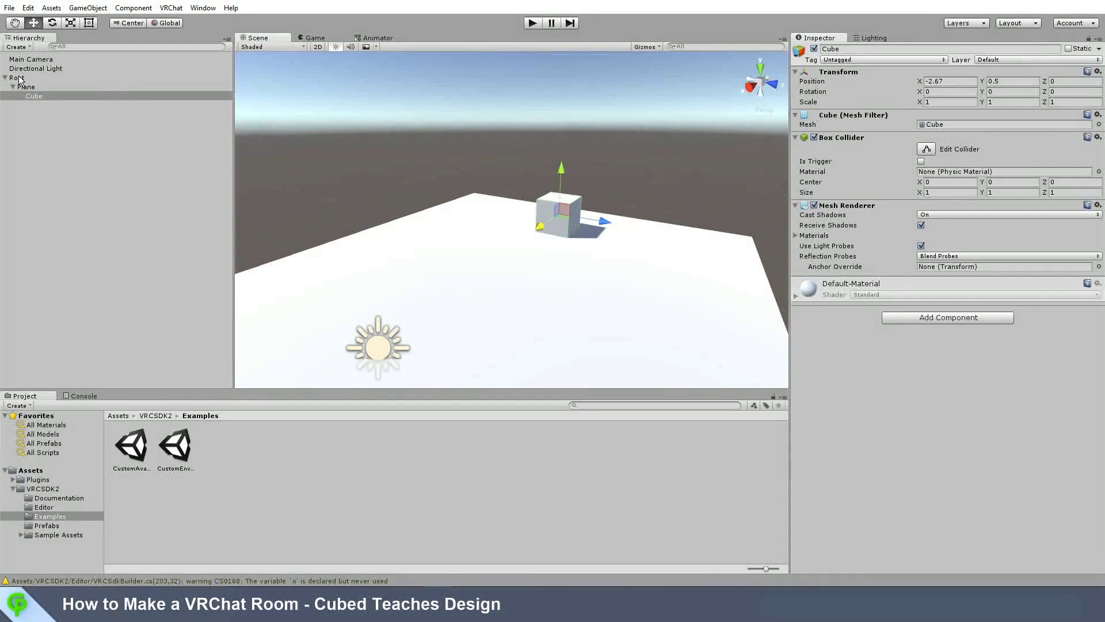
pyautogui.moveTo(40, 59); pyautogui.dragTo(25, 76)
pyautogui.click(41, 70)
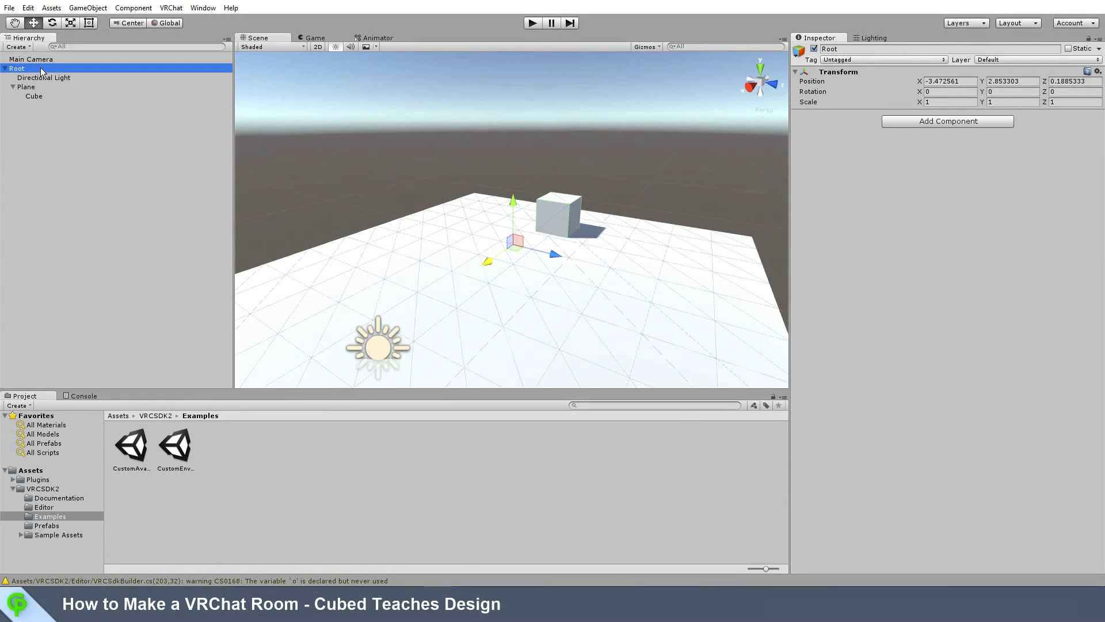
# Step: Add a VRC_Scene Descriptor to Root named scene with Spawns size 1
pyautogui.click(973, 122)
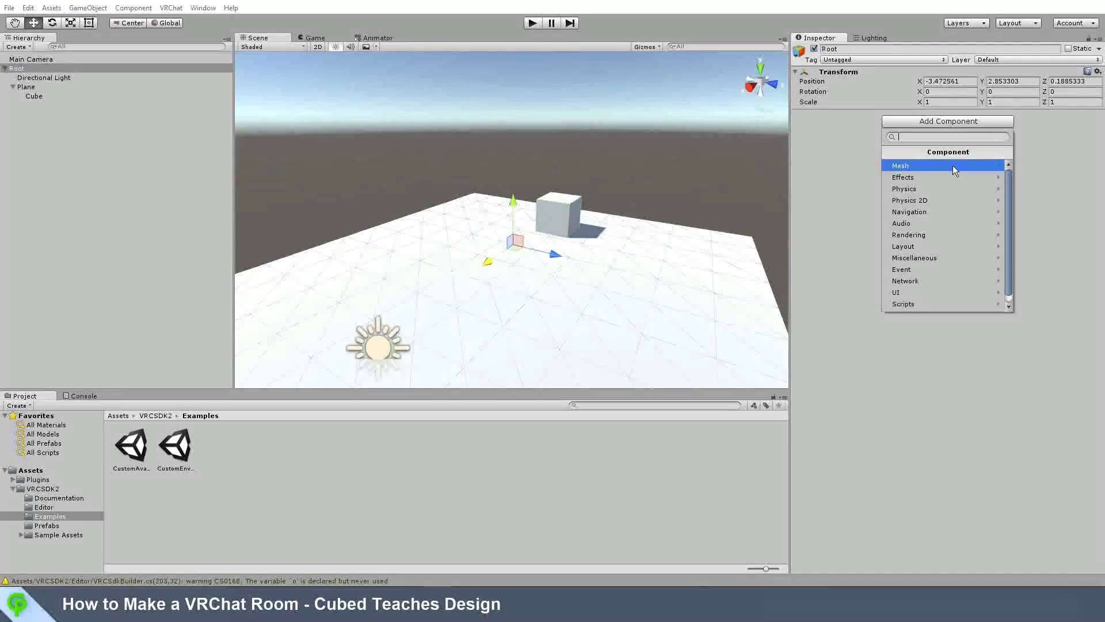
pyautogui.click(912, 304)
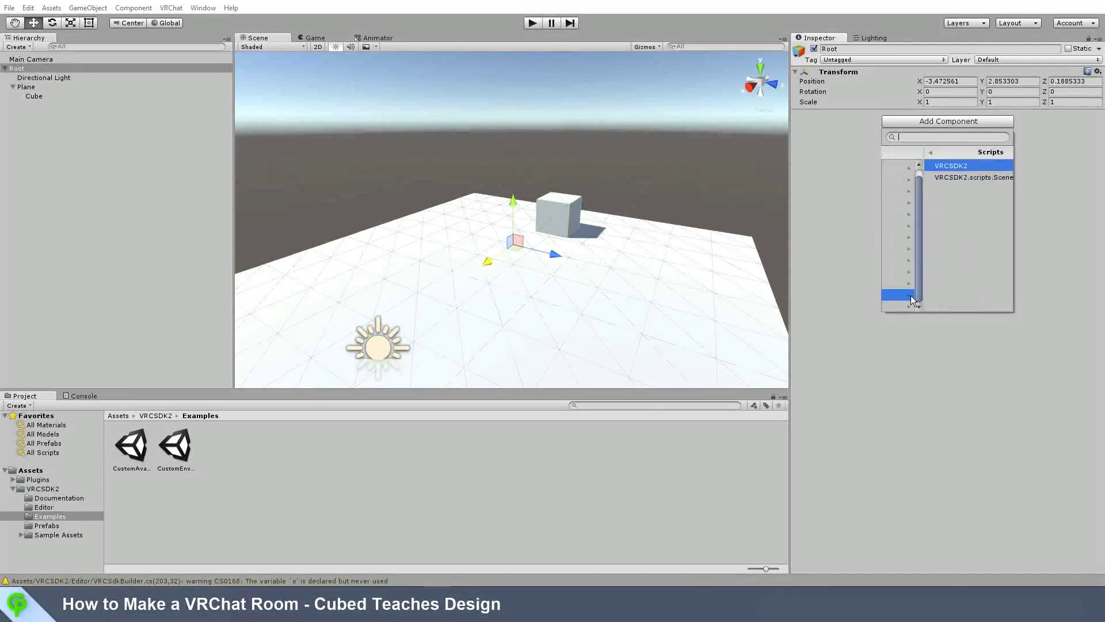
pyautogui.click(934, 169)
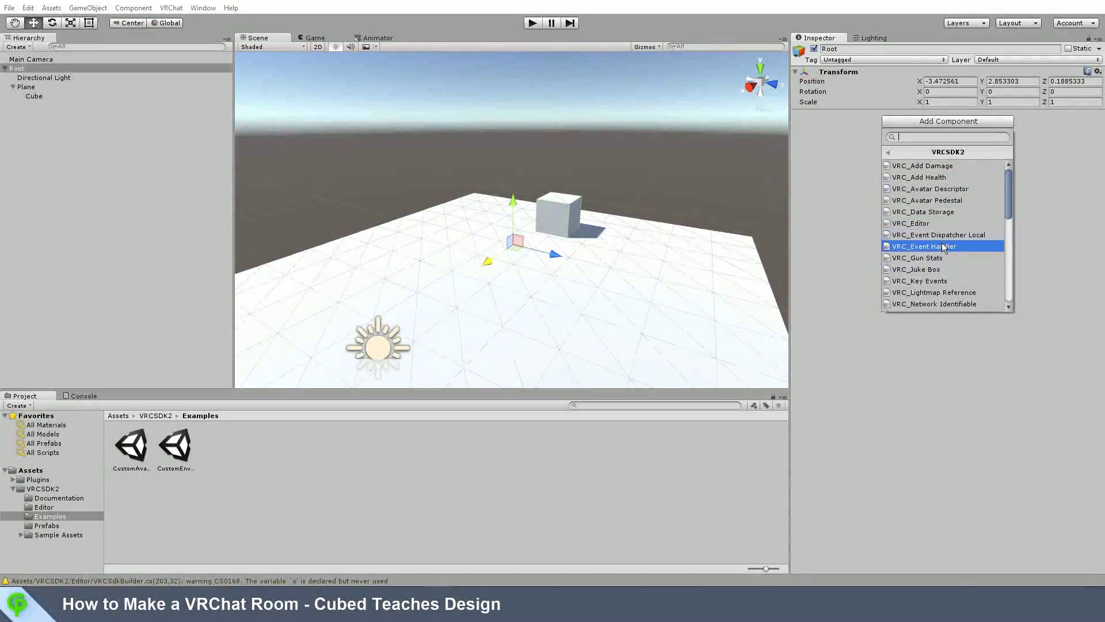
pyautogui.scroll(-6, 941, 250)
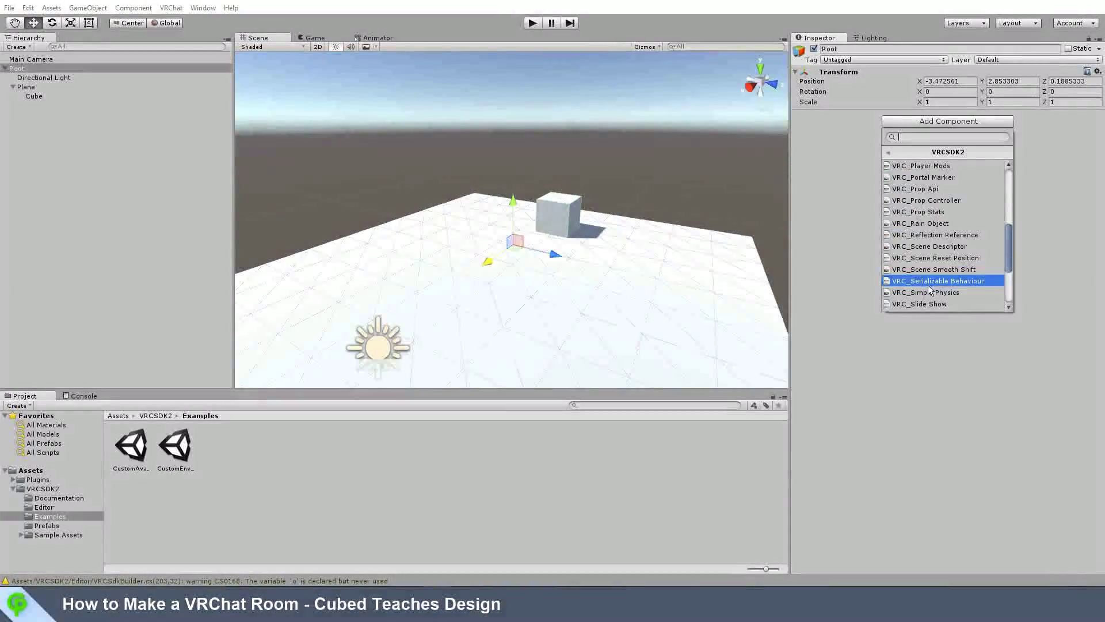
pyautogui.click(934, 246)
pyautogui.click(940, 134)
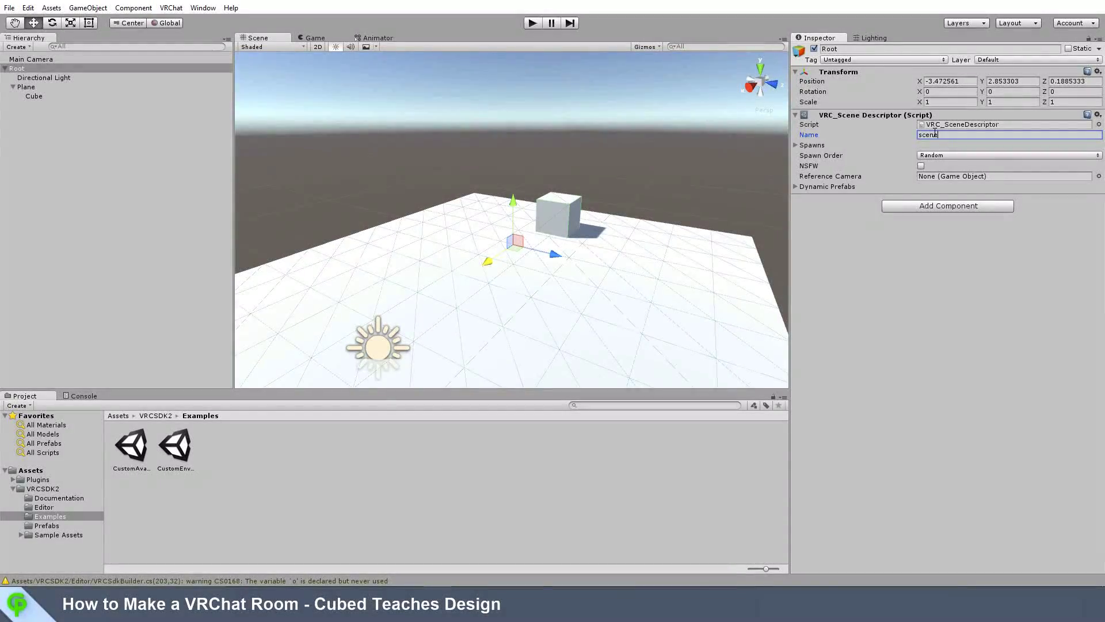
pyautogui.click(795, 145)
pyautogui.click(958, 155)
pyautogui.write('1')
pyautogui.press('Return')
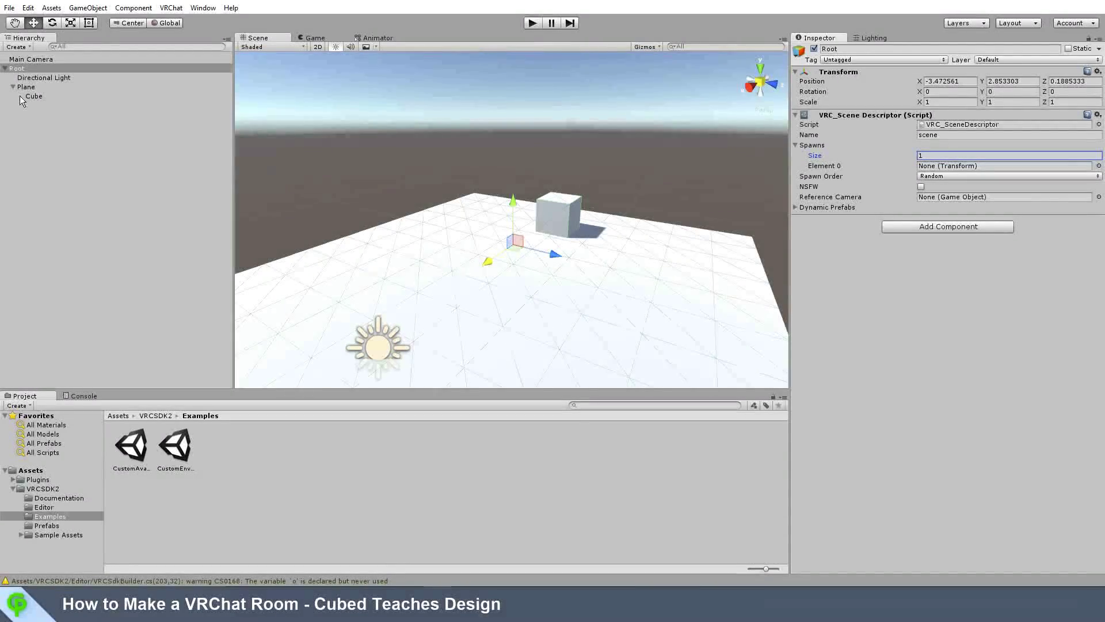
# Step: Create an empty object named spawn and assign it to the descriptor's Spawns Element 0
pyautogui.rightClick(37, 133)
pyautogui.click(86, 235)
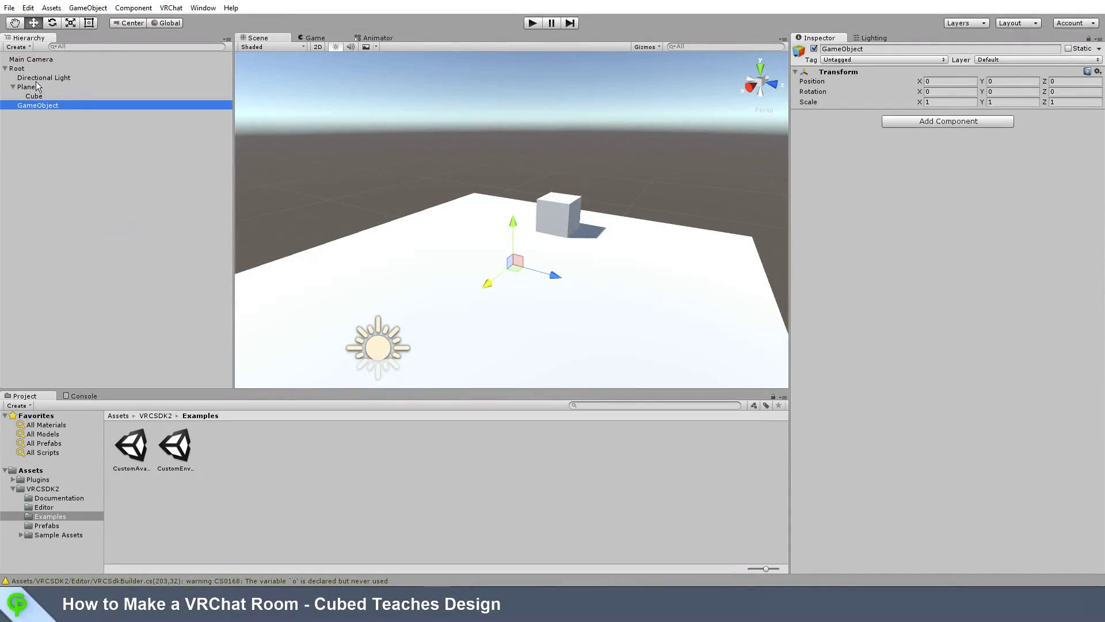
pyautogui.click(865, 49)
pyautogui.write('spawn')
pyautogui.press('Return')
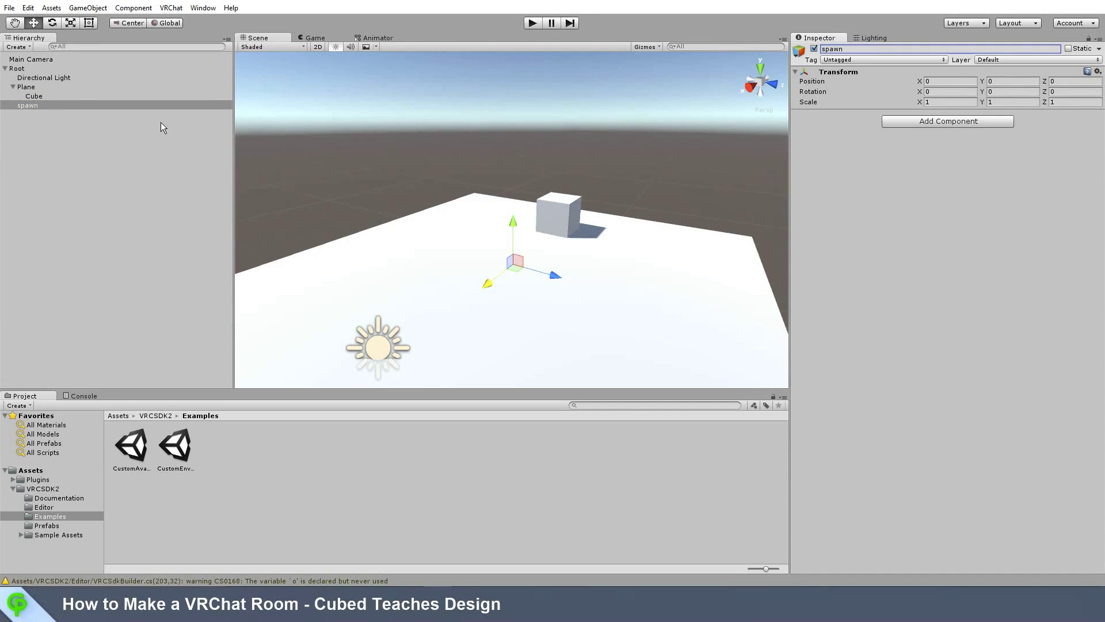
pyautogui.click(18, 68)
pyautogui.moveTo(30, 105); pyautogui.dragTo(934, 166)
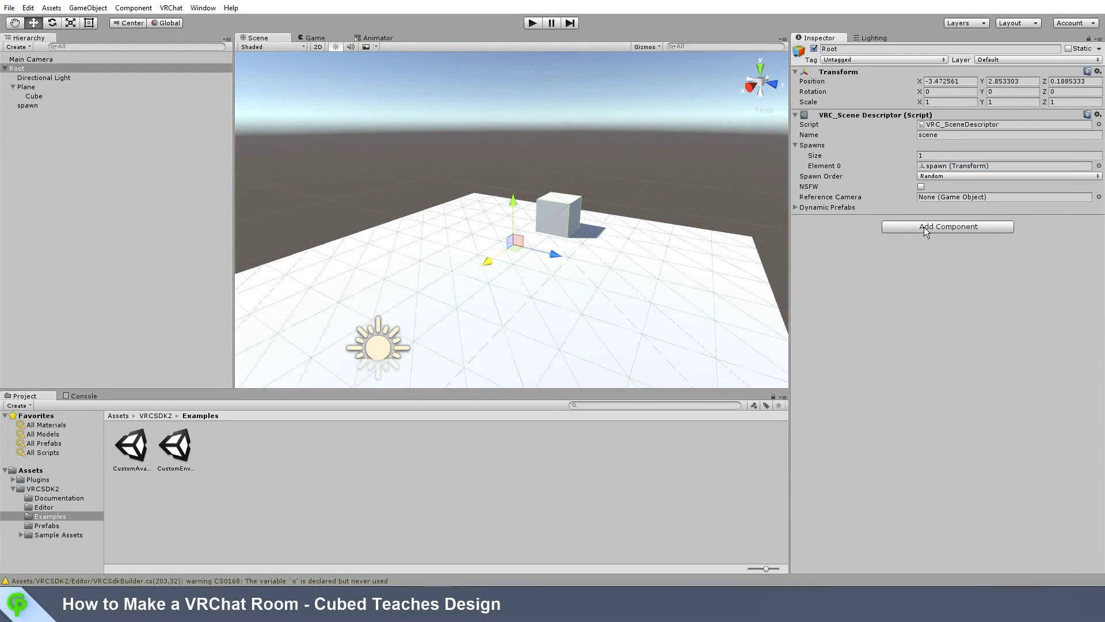
# Step: Build the scene from Root and save it as tutorial.vrcs in Google Drive's Public folder
pyautogui.click(170, 7)
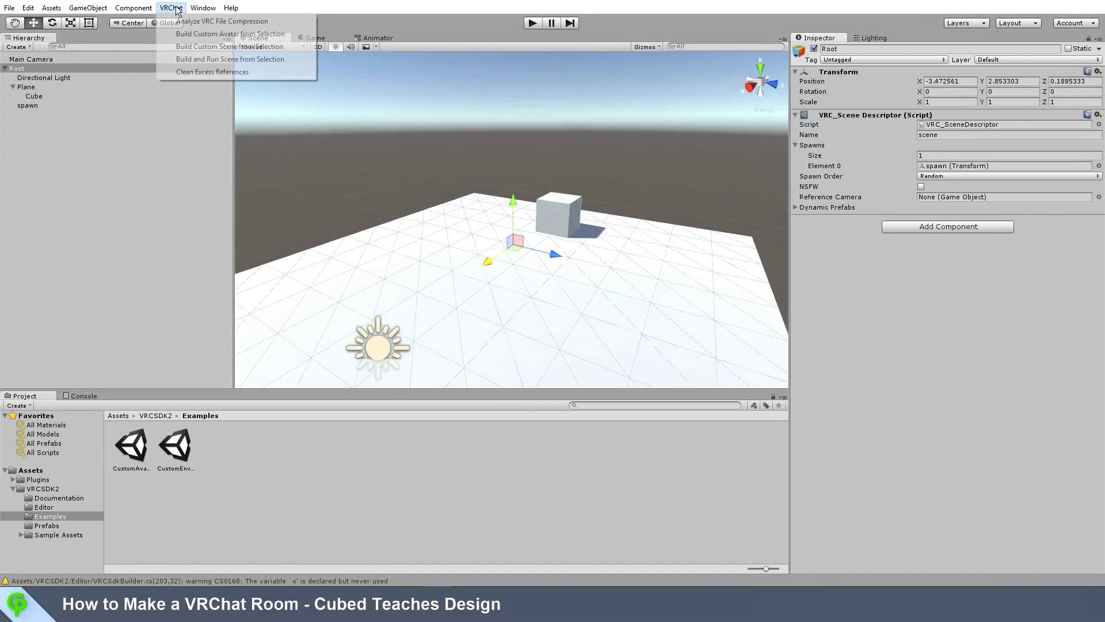
pyautogui.click(208, 49)
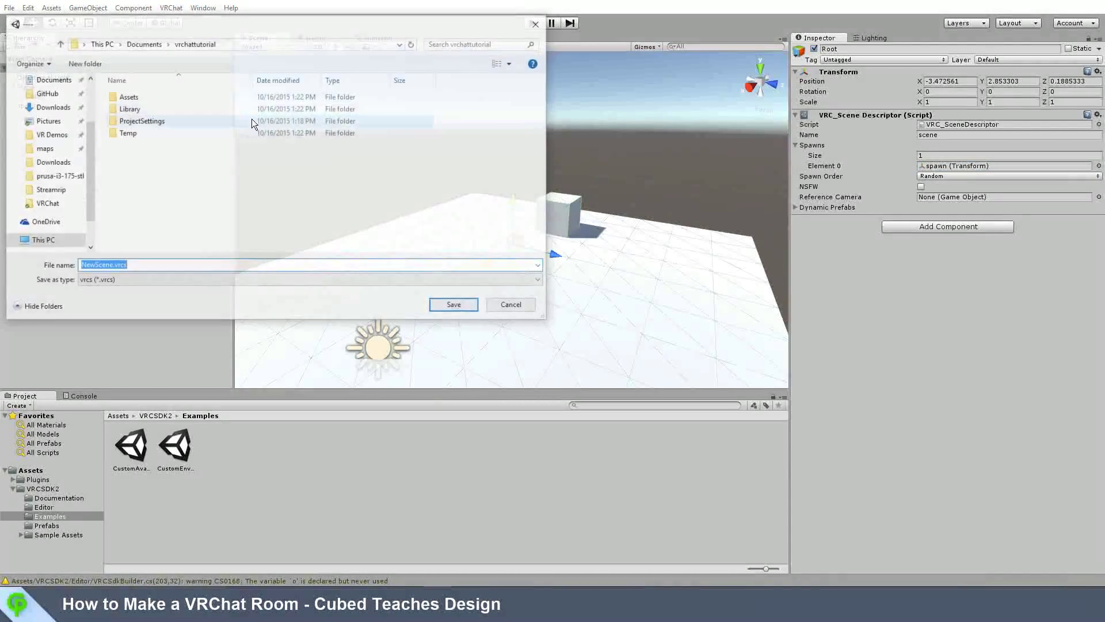
pyautogui.scroll(5, 28, 165)
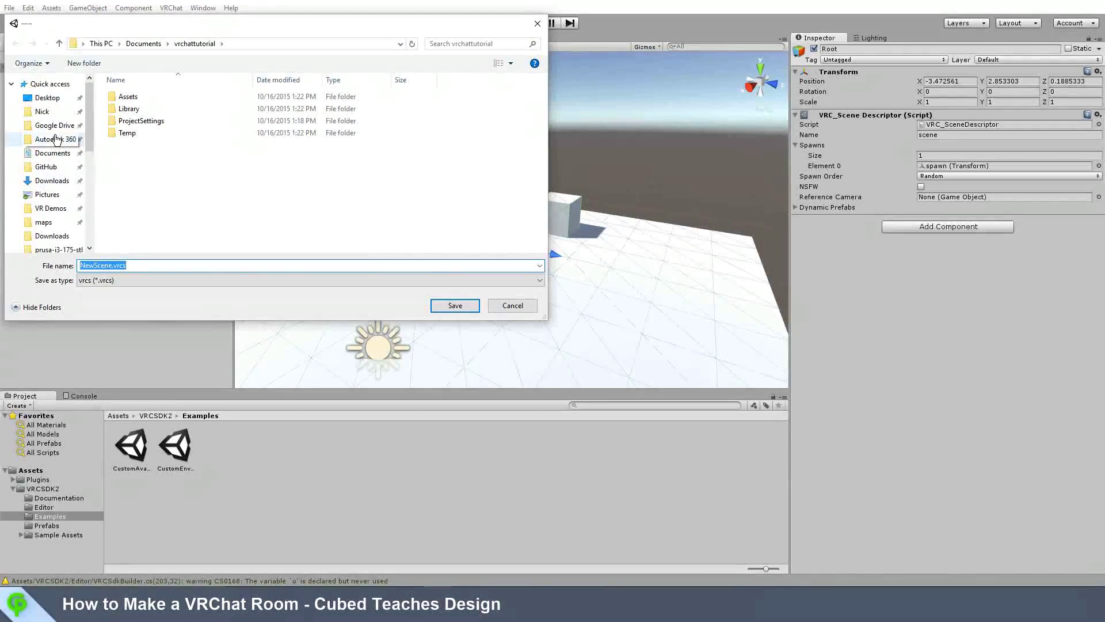
pyautogui.click(55, 125)
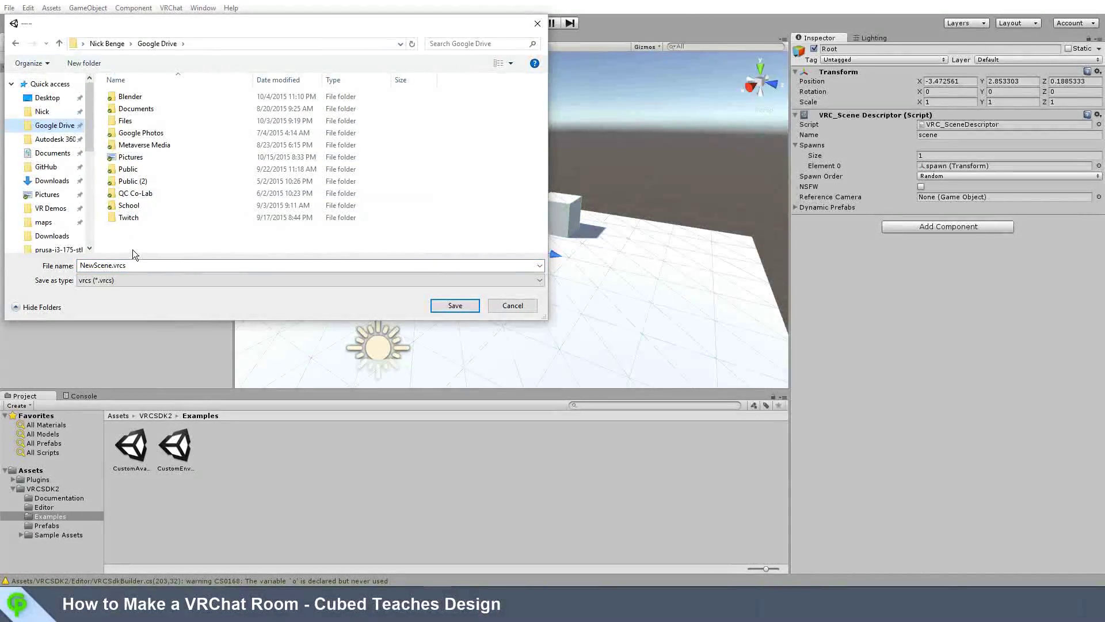
pyautogui.click(128, 169)
pyautogui.doubleClick(127, 169)
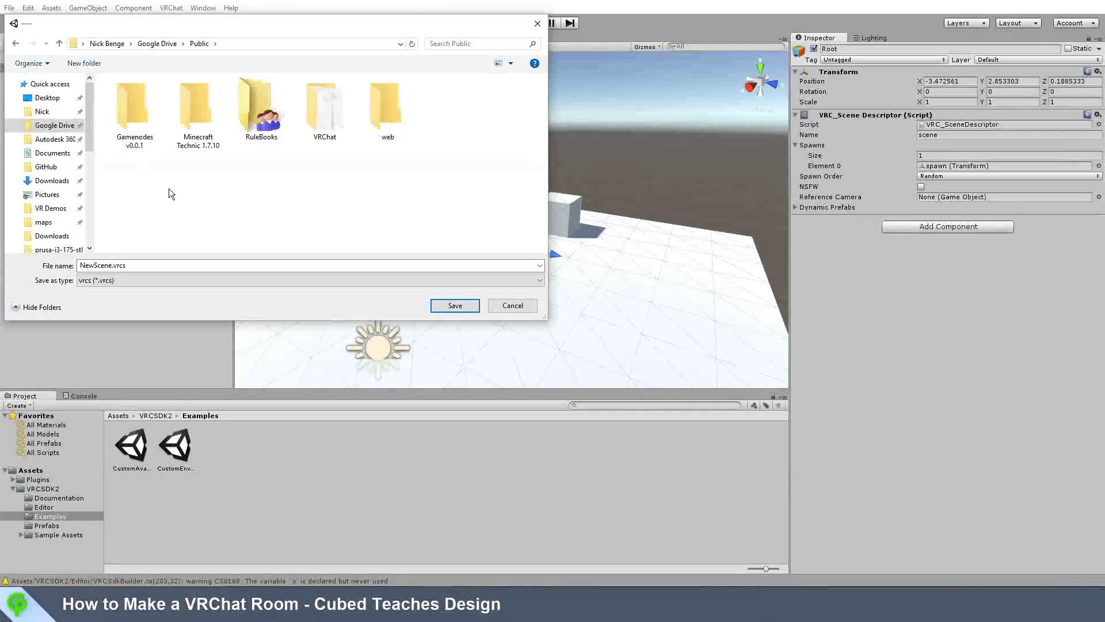
pyautogui.click(144, 265)
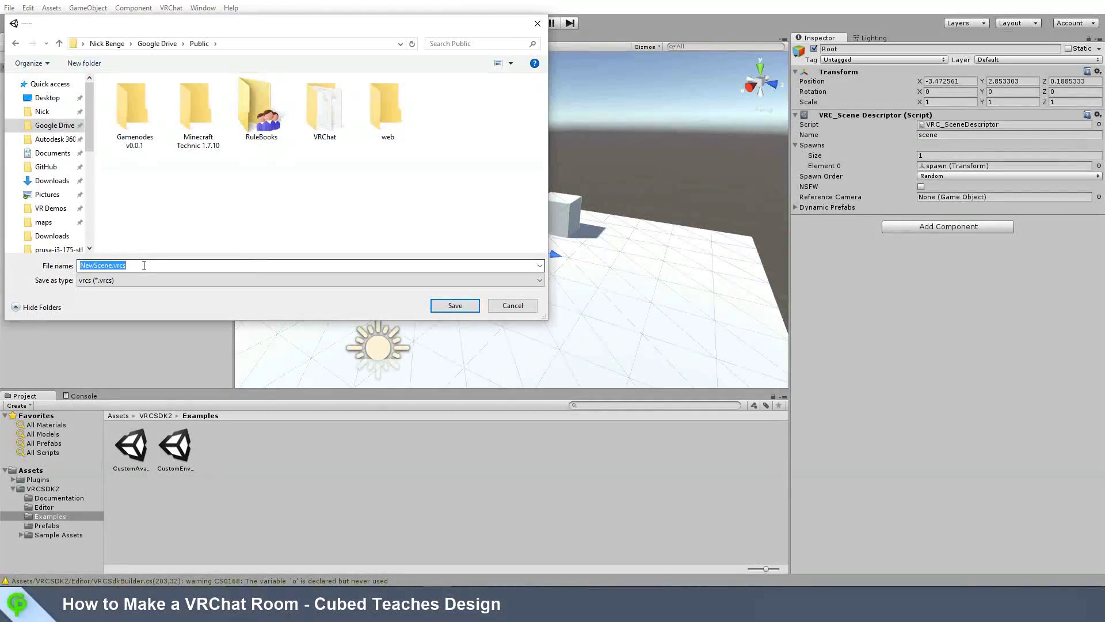
pyautogui.write('tutorial')
pyautogui.press('Return')
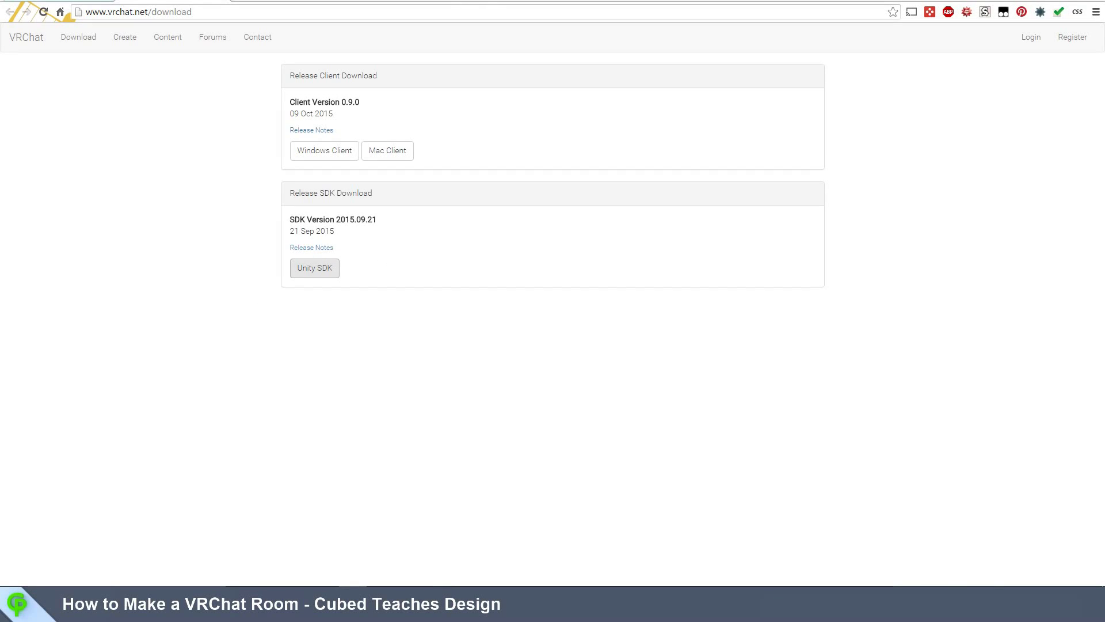
# Step: Load drive.google.com in a new Chrome tab
pyautogui.hotkey('ctrl', 't')
pyautogui.write('drive.google.com')
pyautogui.press('Return')
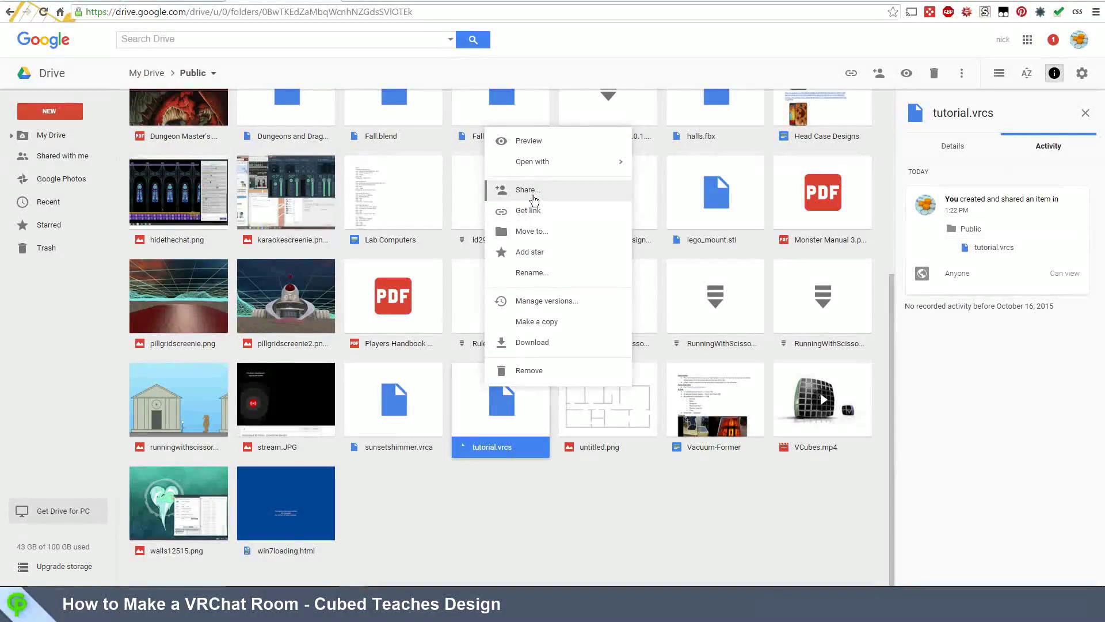
# Step: Open sharing for tutorial.vrcs and select its public link for copying
pyautogui.click(536, 191)
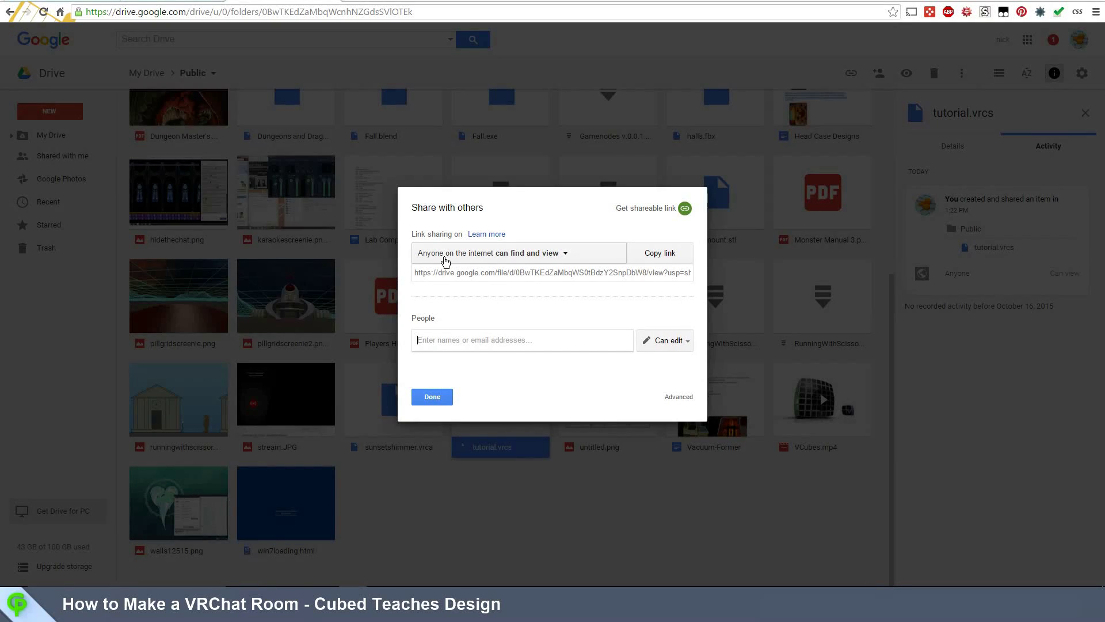
pyautogui.click(551, 272)
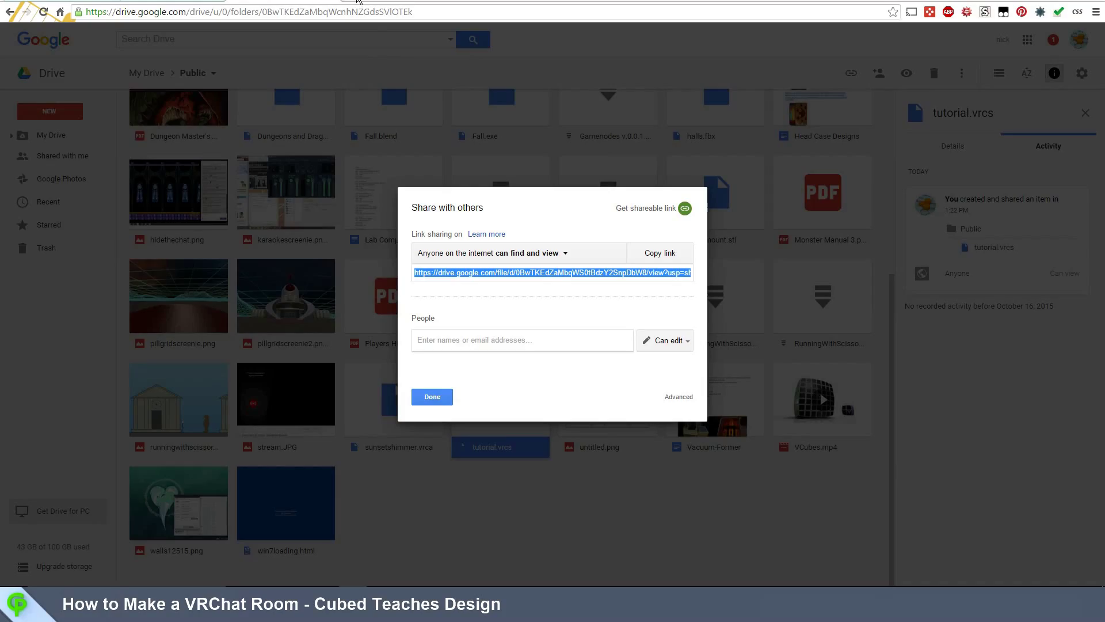
pyautogui.click(358, 1)
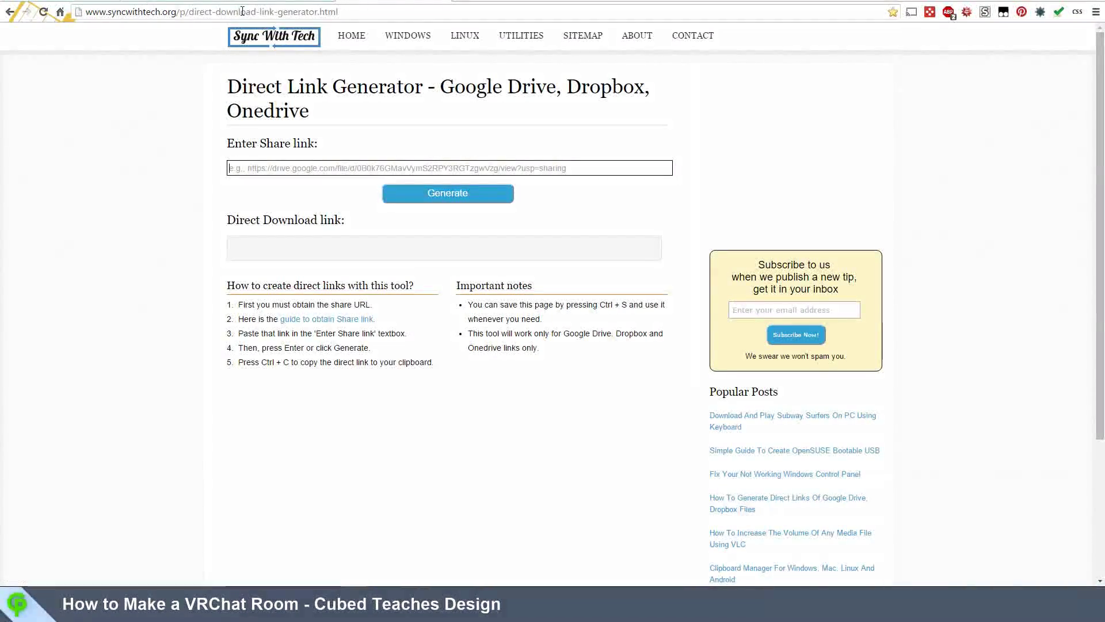
# Step: Paste the tutorial.vrcs Google Drive share link and generate its uc?export=download direct link
pyautogui.click(353, 168)
pyautogui.click(455, 199)
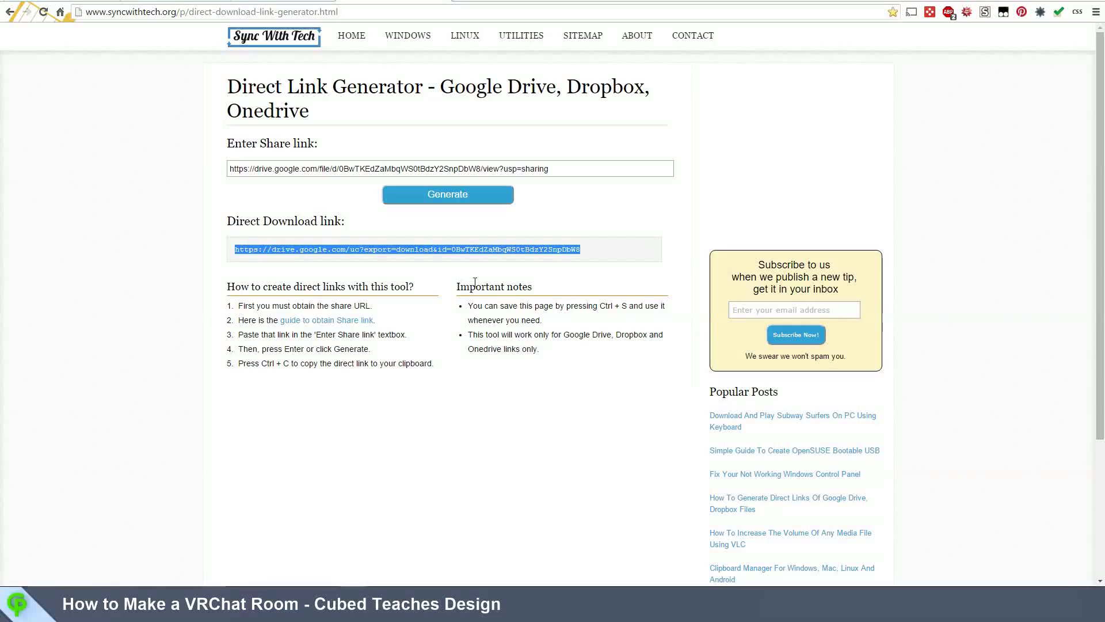
pyautogui.click(206, 489)
pyautogui.press('super')
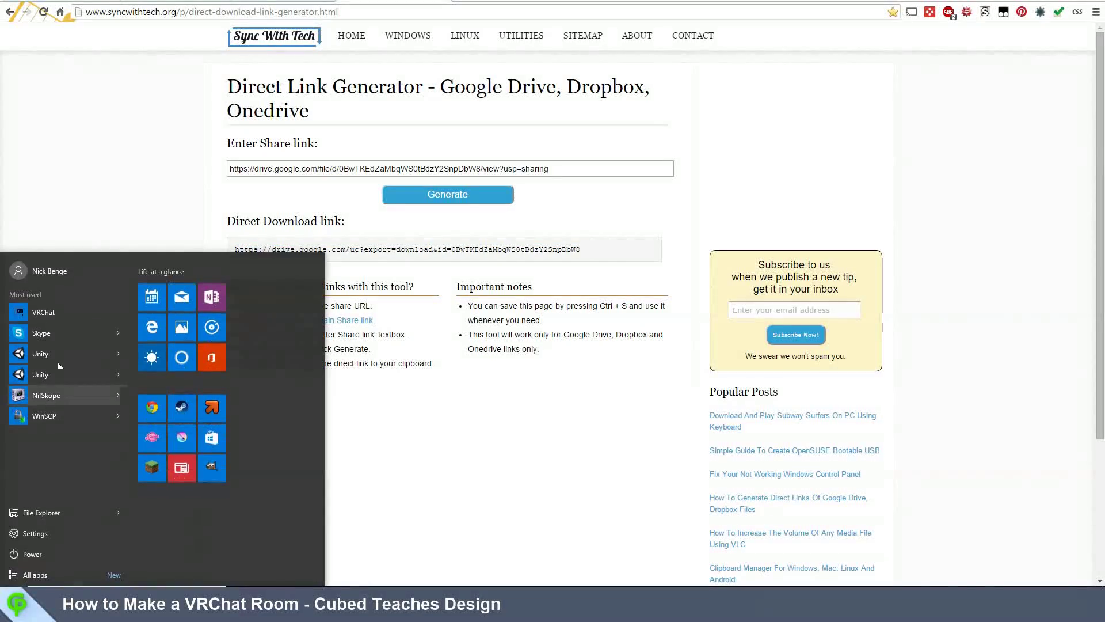
# Step: Launch VRChat and start a new blueprint named 'tutorial' from the profile page
pyautogui.click(84, 310)
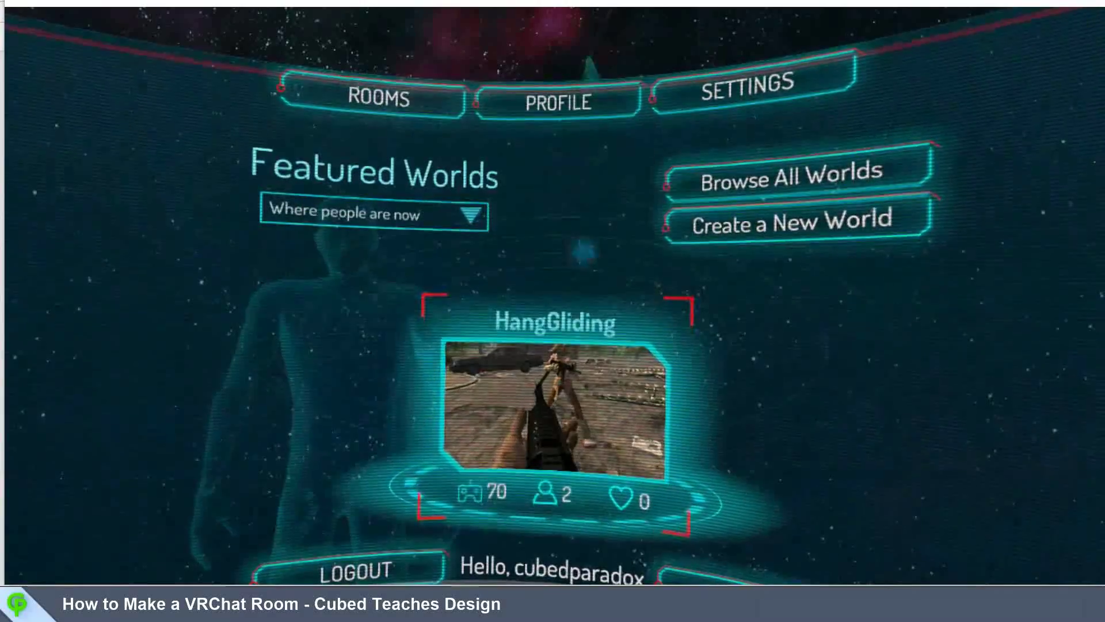
pyautogui.click(601, 98)
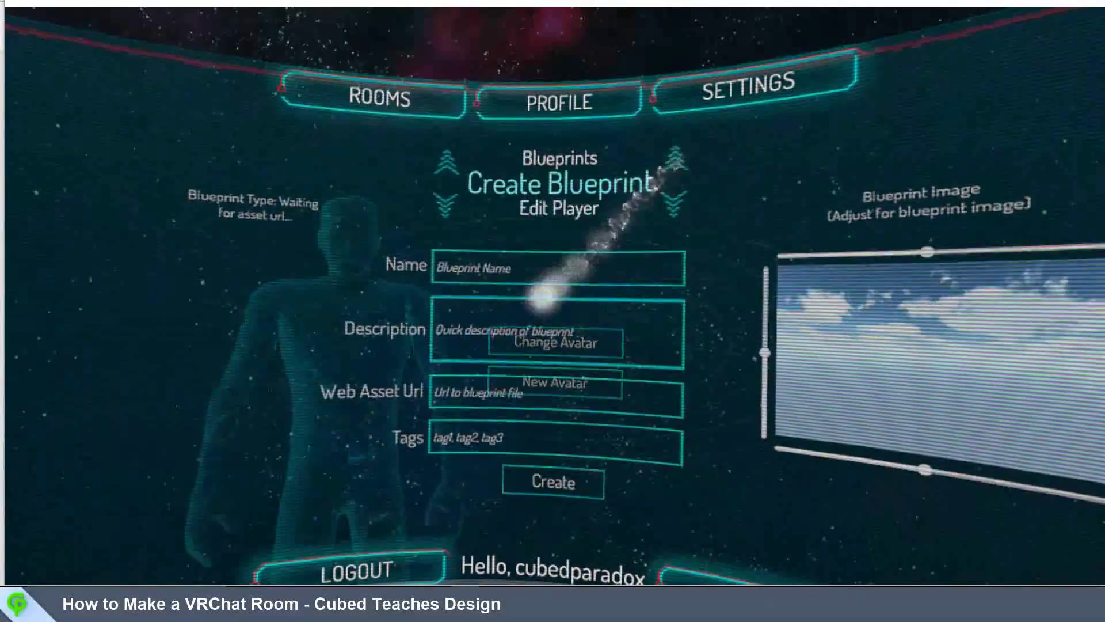
pyautogui.click(527, 266)
pyautogui.write('tu')
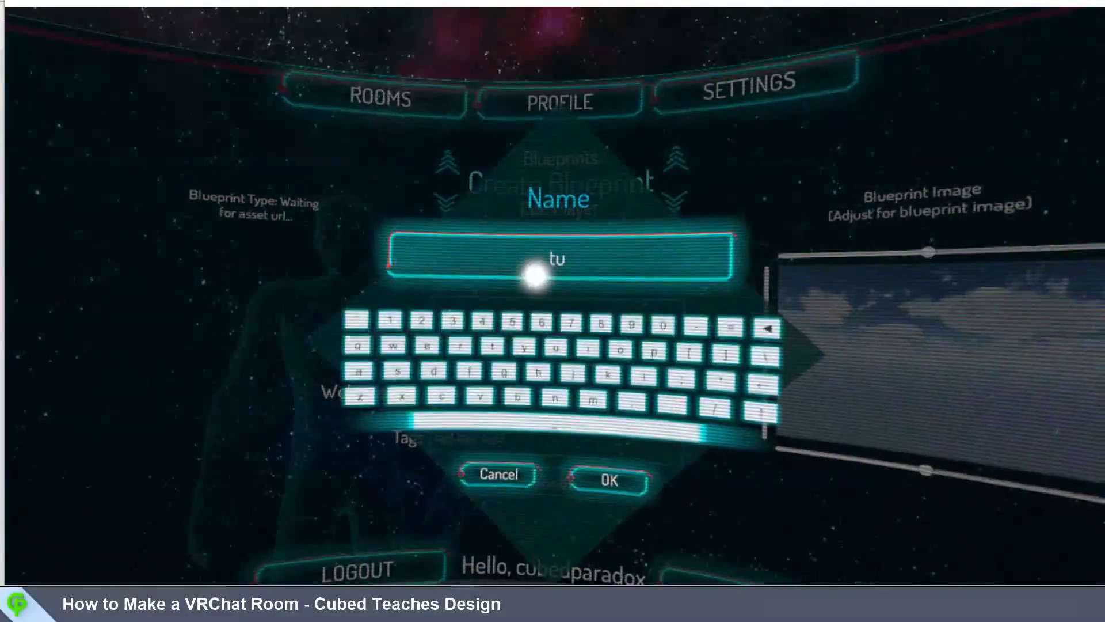
pyautogui.write('torial')
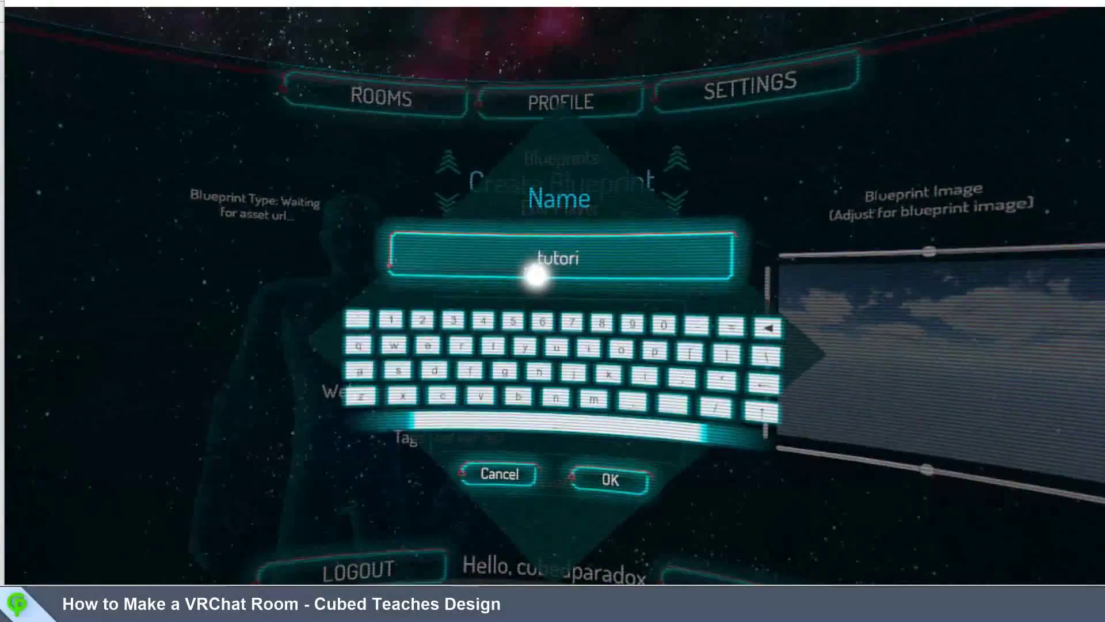
# Step: Add a tutorial description, the Drive direct link as Web Asset Url, and tags, then create the blueprint
pyautogui.click(611, 479)
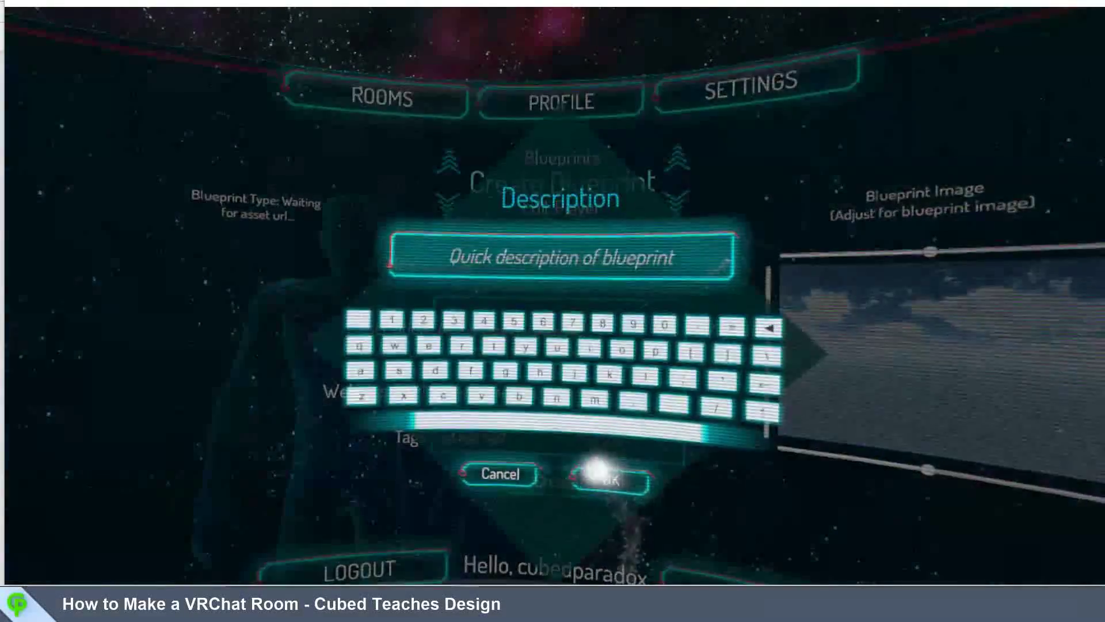
pyautogui.write('this is a tutorial')
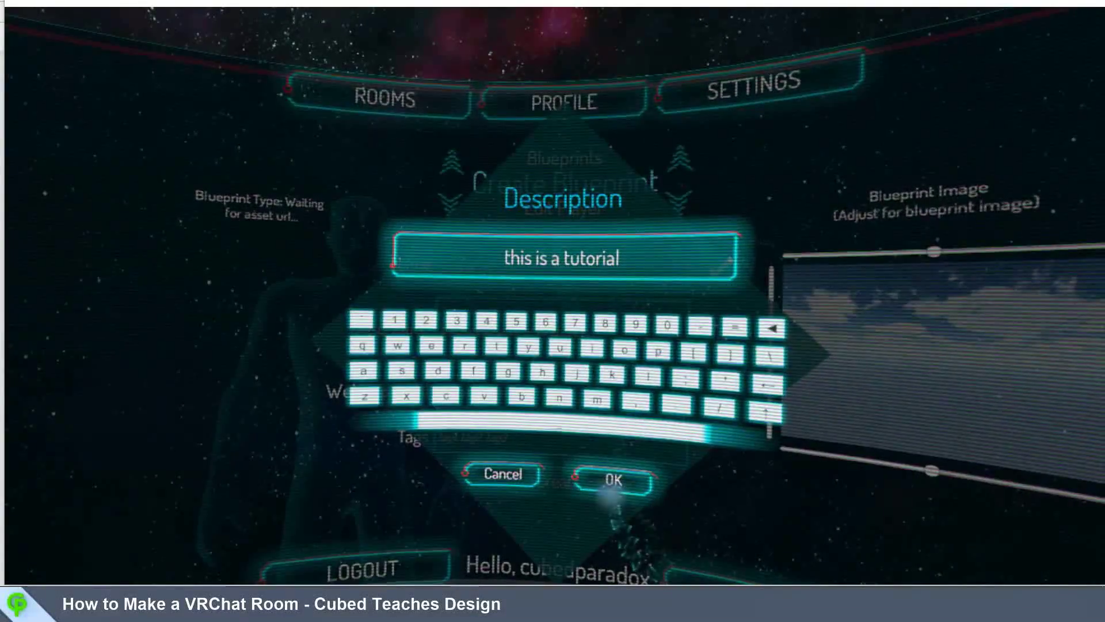
pyautogui.click(612, 481)
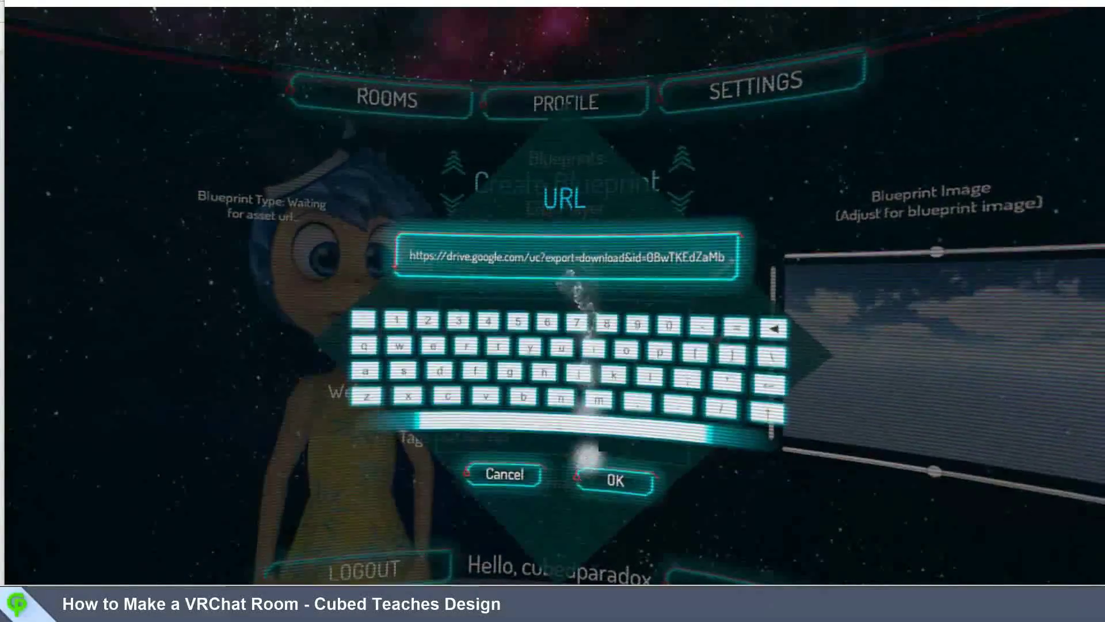
pyautogui.click(612, 478)
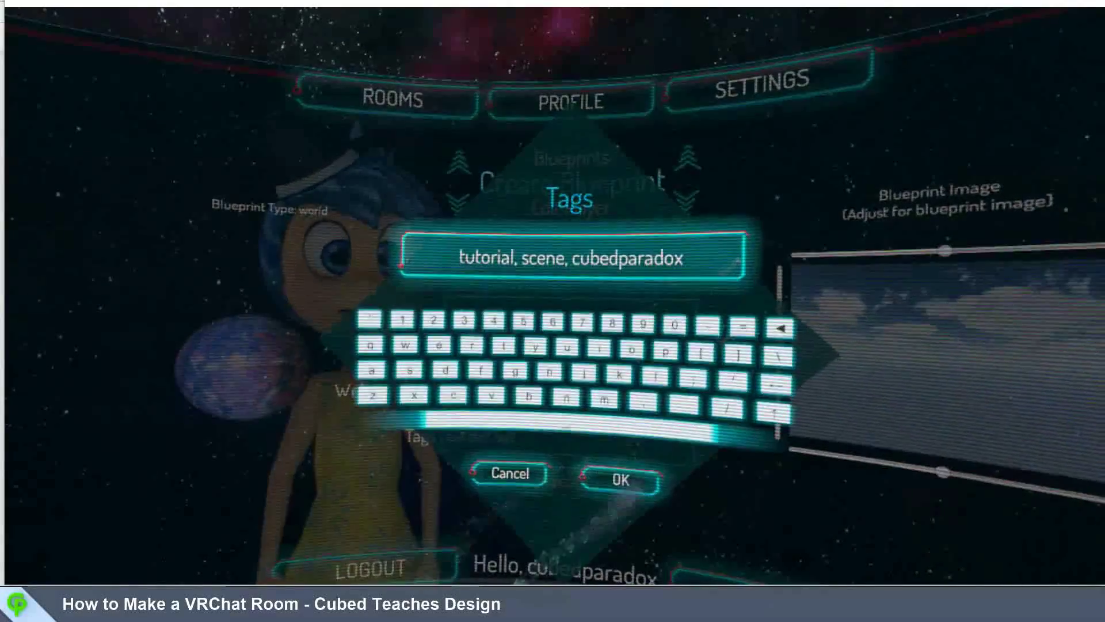
pyautogui.click(617, 482)
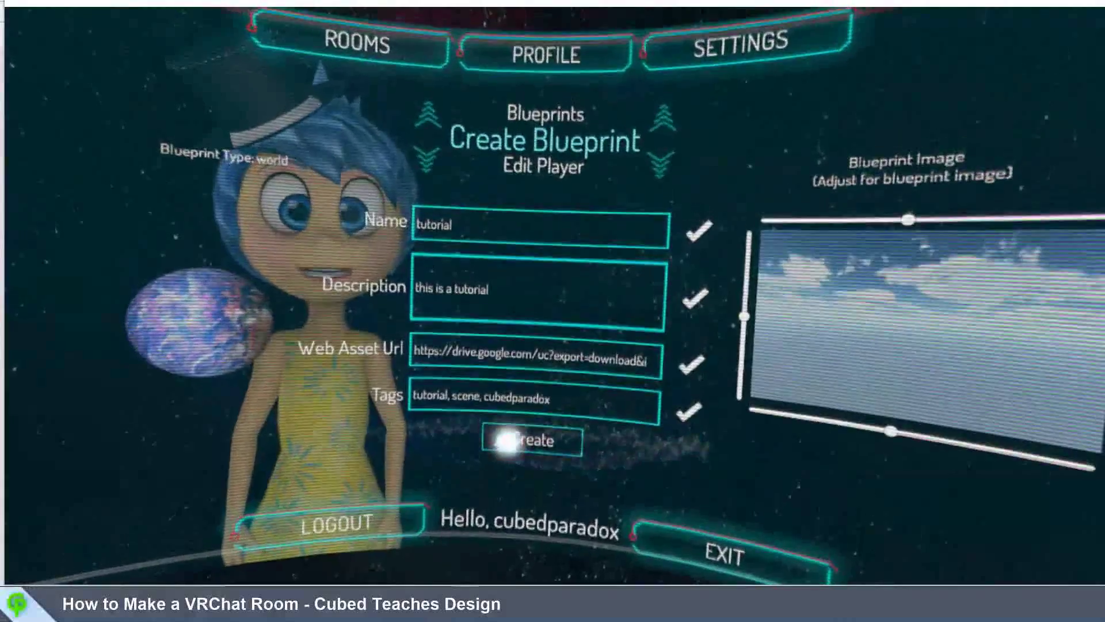
pyautogui.click(507, 402)
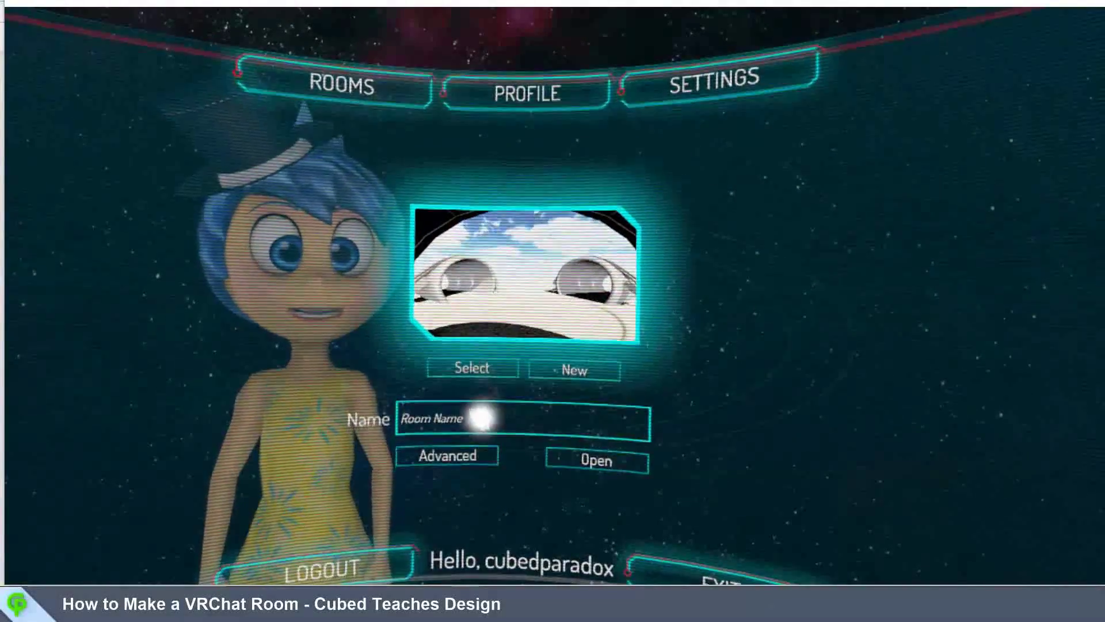
# Step: In advanced room options, name the room 'tutorial room' and select the tutorial world
pyautogui.click(461, 454)
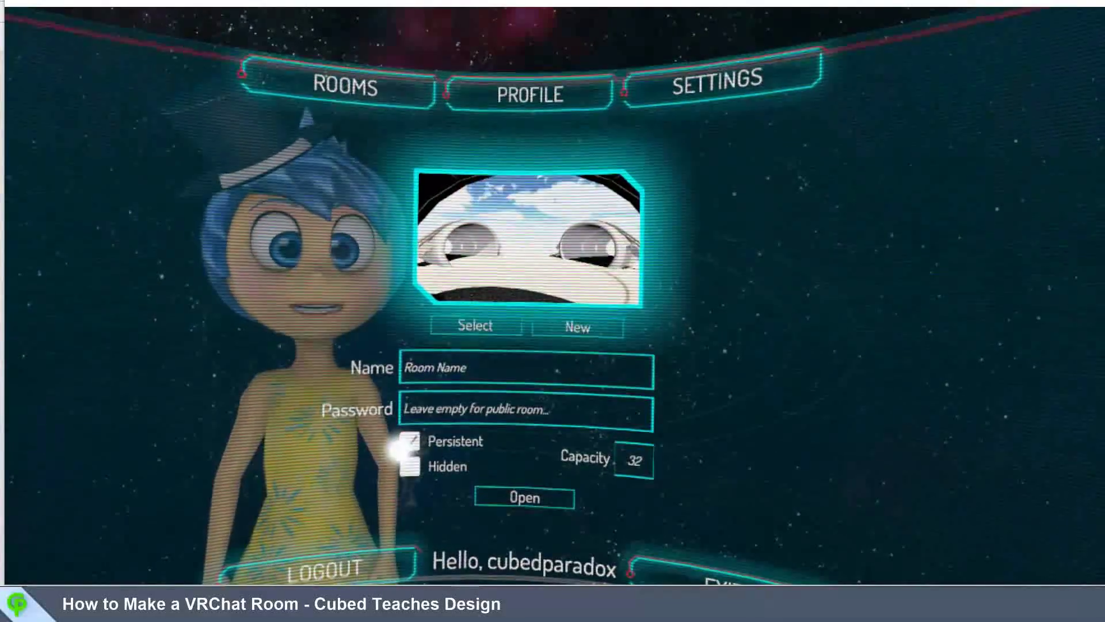
pyautogui.click(460, 367)
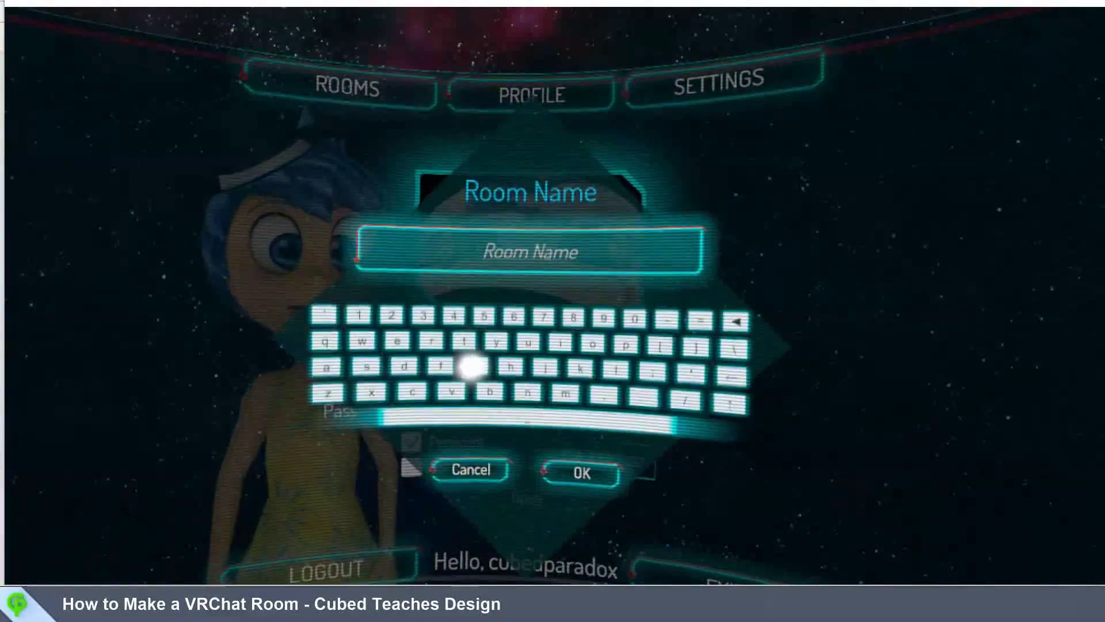
pyautogui.write('tut')
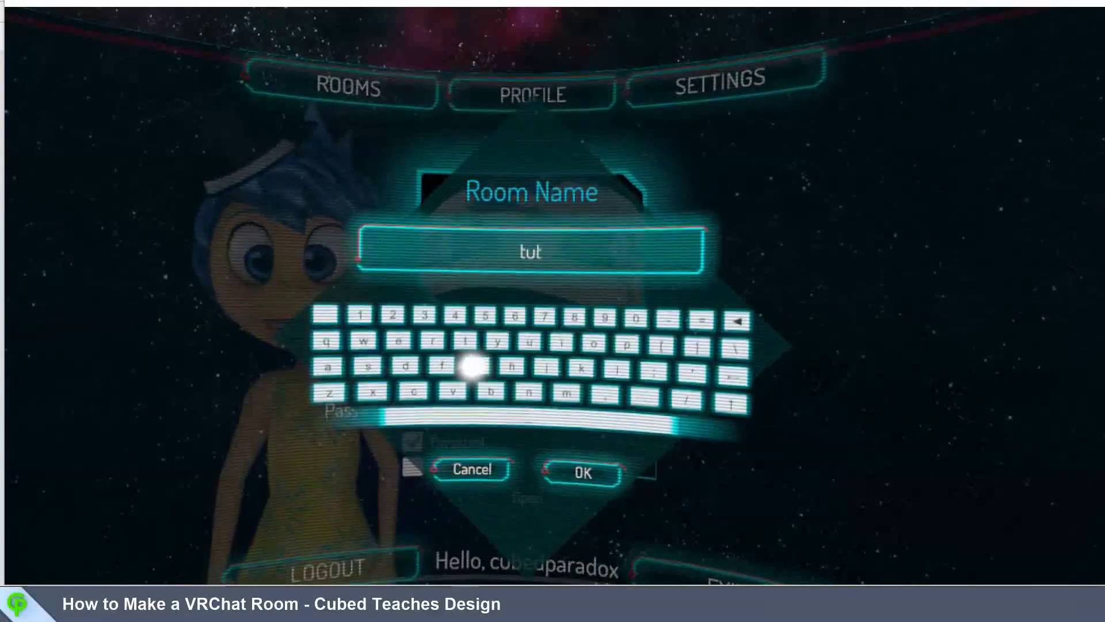
pyautogui.write('orial room')
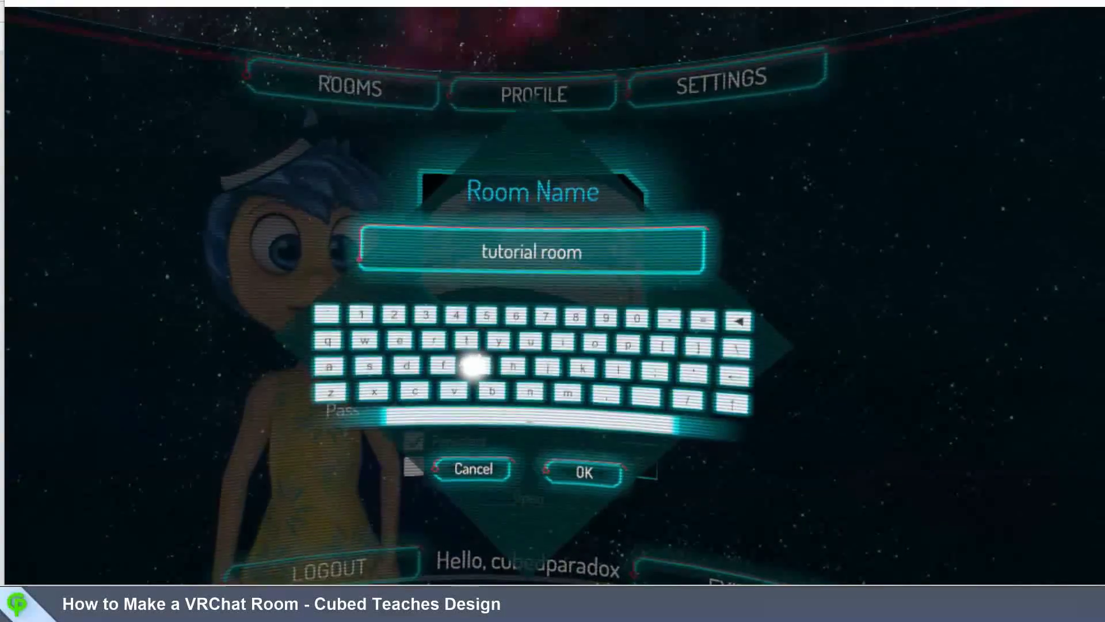
pyautogui.click(585, 472)
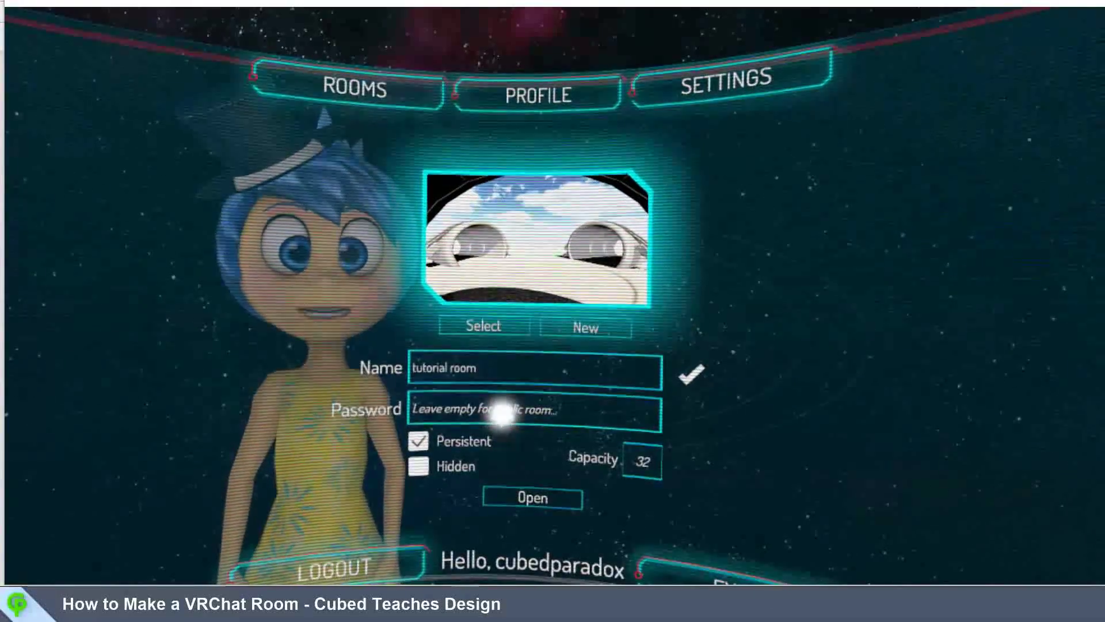
pyautogui.click(472, 324)
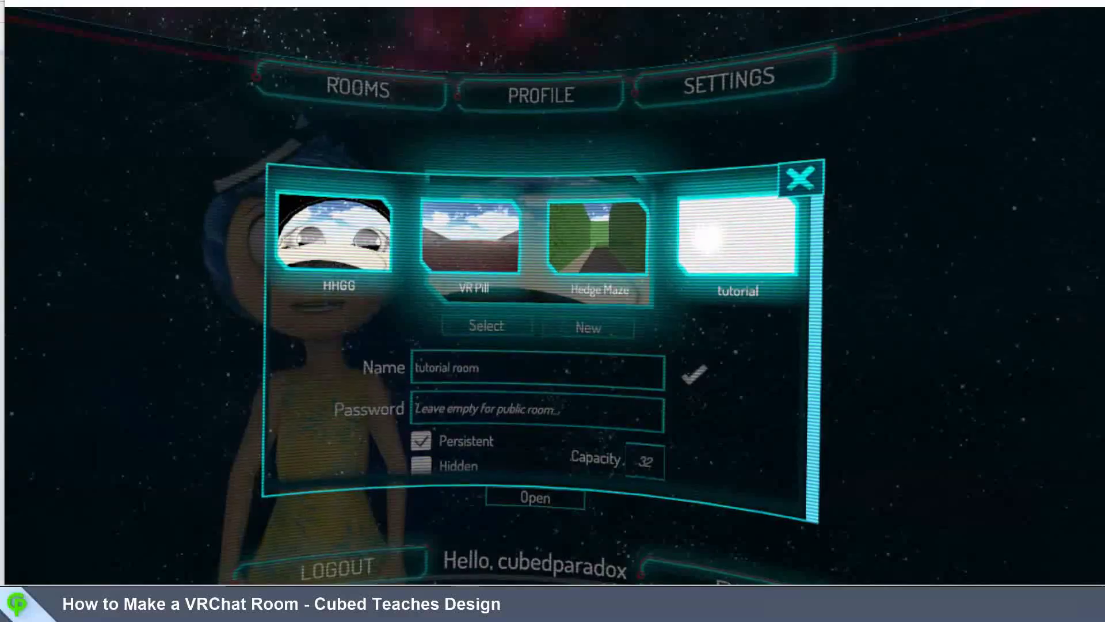
pyautogui.click(713, 236)
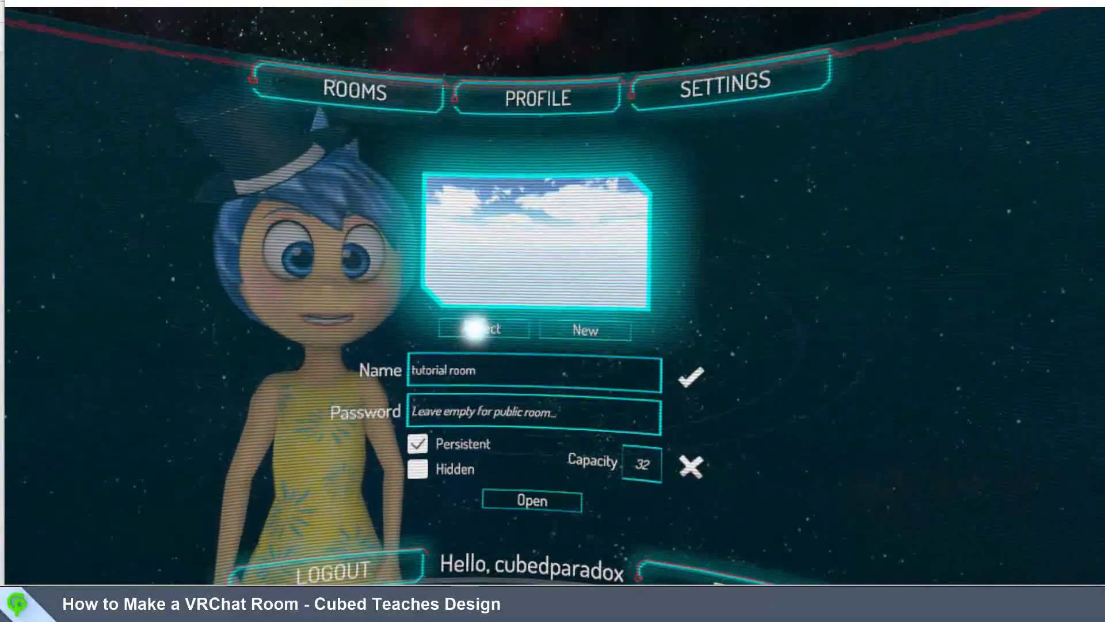
# Step: Set the room capacity to 32 and open the room
pyautogui.click(642, 464)
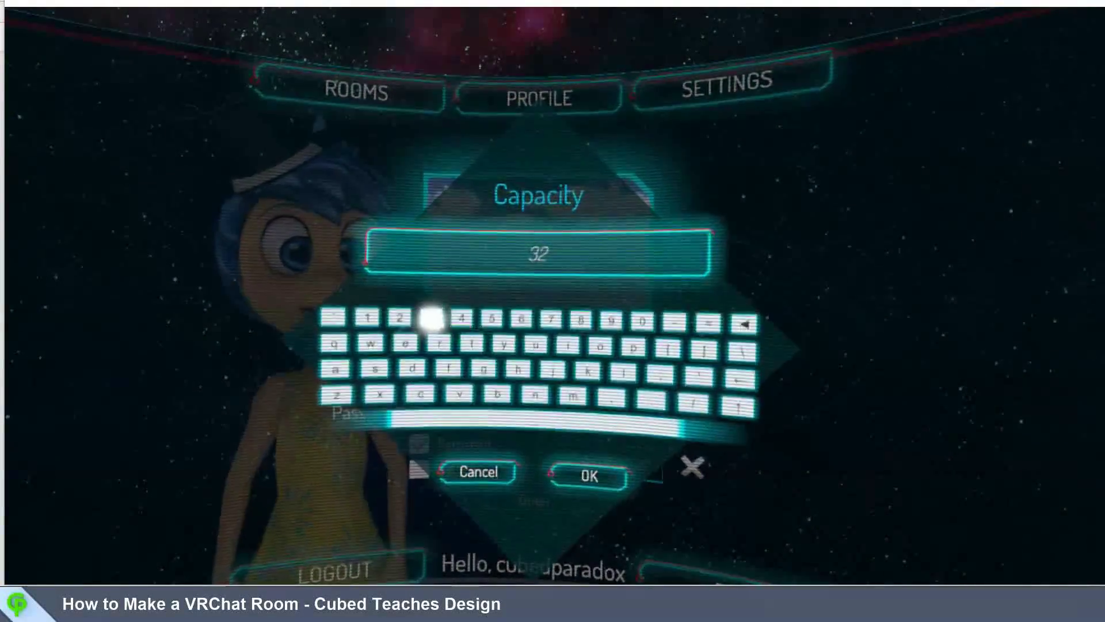
pyautogui.click(431, 317)
pyautogui.click(400, 317)
pyautogui.click(590, 475)
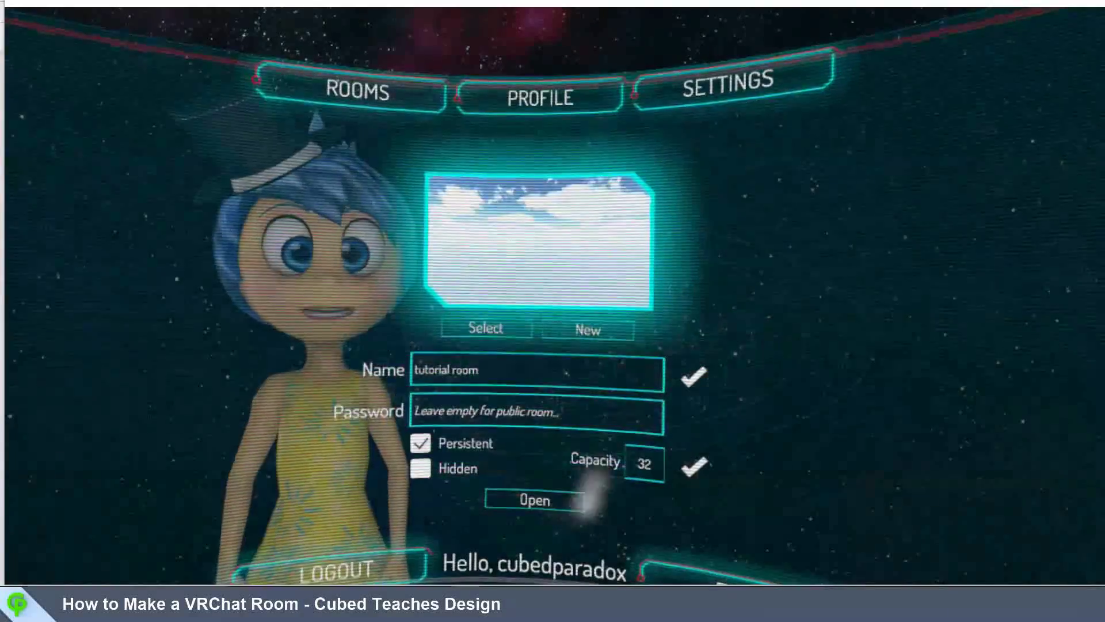
pyautogui.click(535, 499)
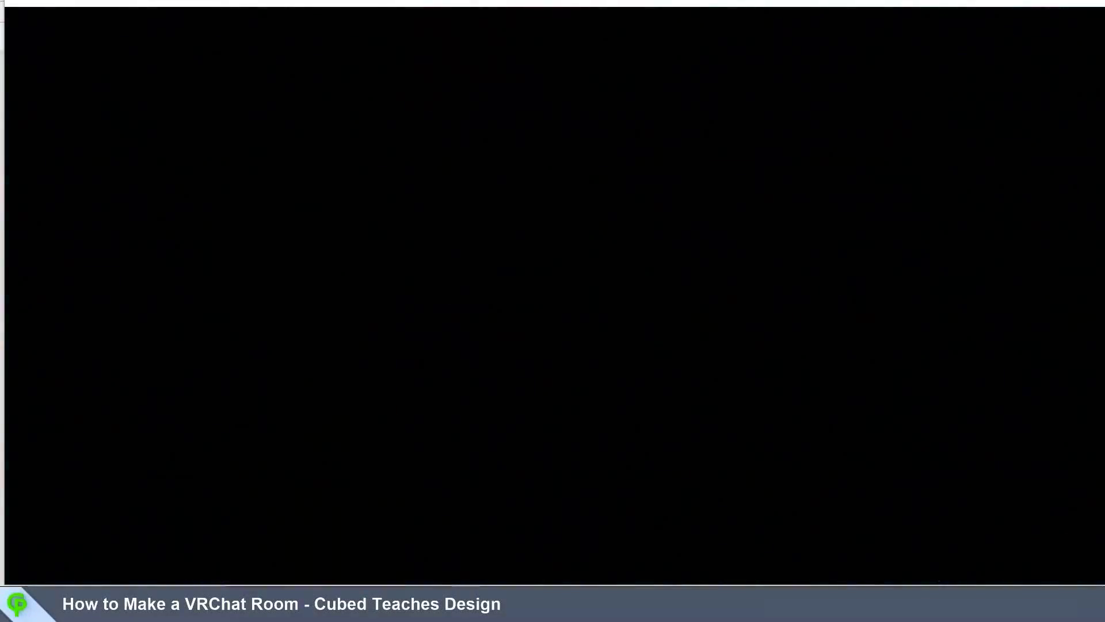